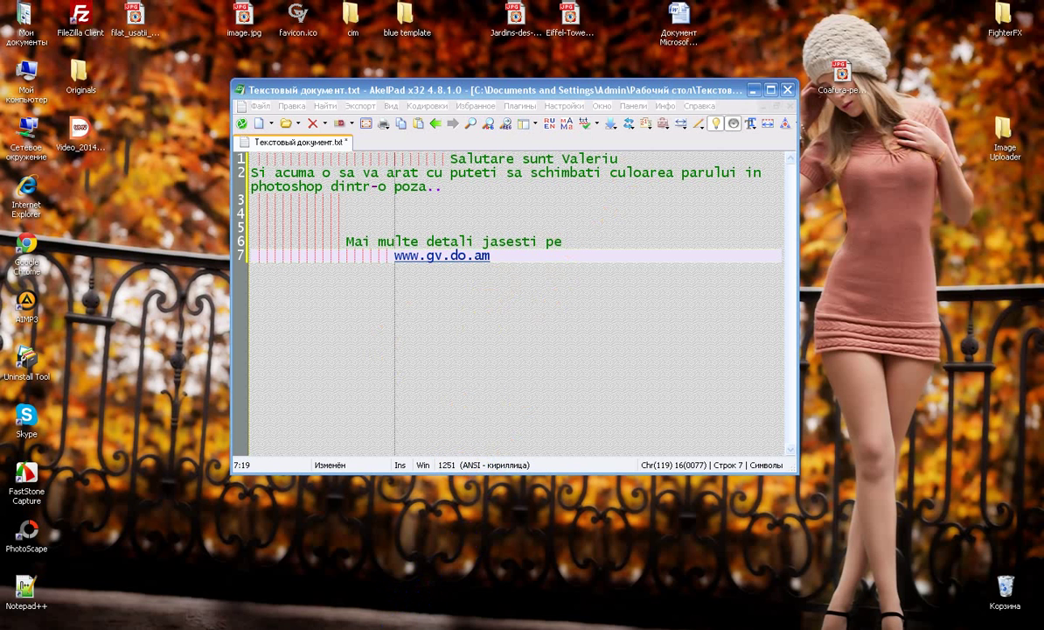
Append 'Ok haieti sa incepem..' as a new line after the web address, then minimize AkelPad
left_click(533, 257)
key("Return")
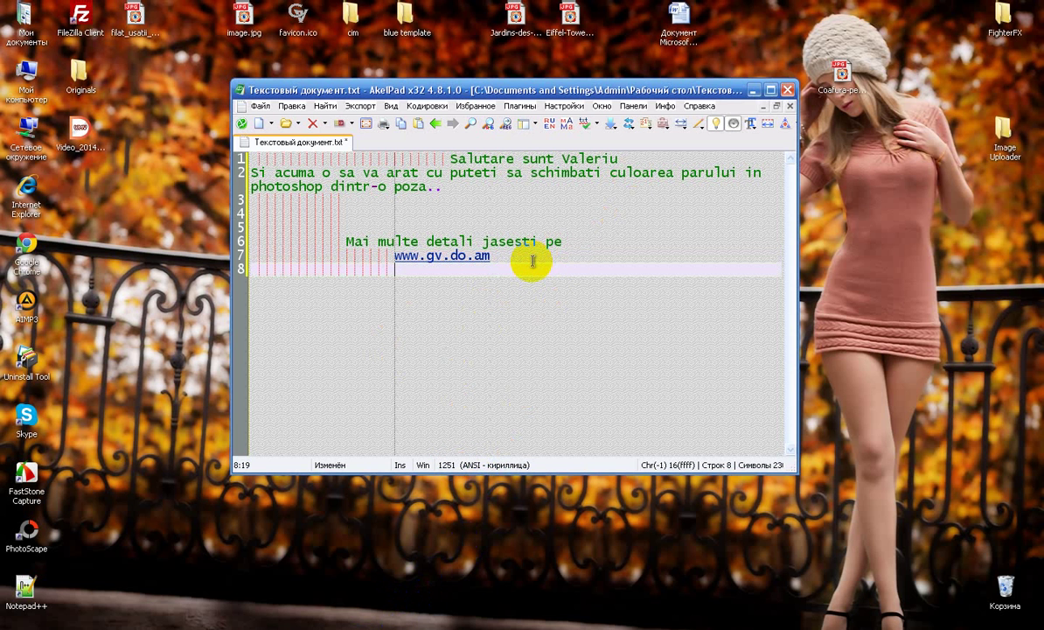
type("Ok haie")
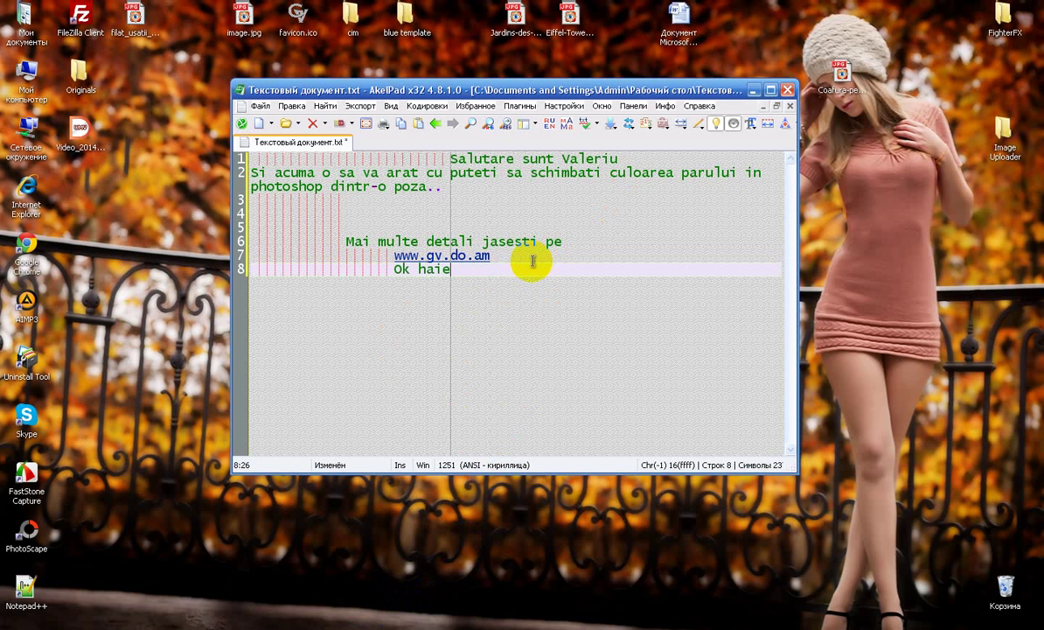
type("ti sa incepem")
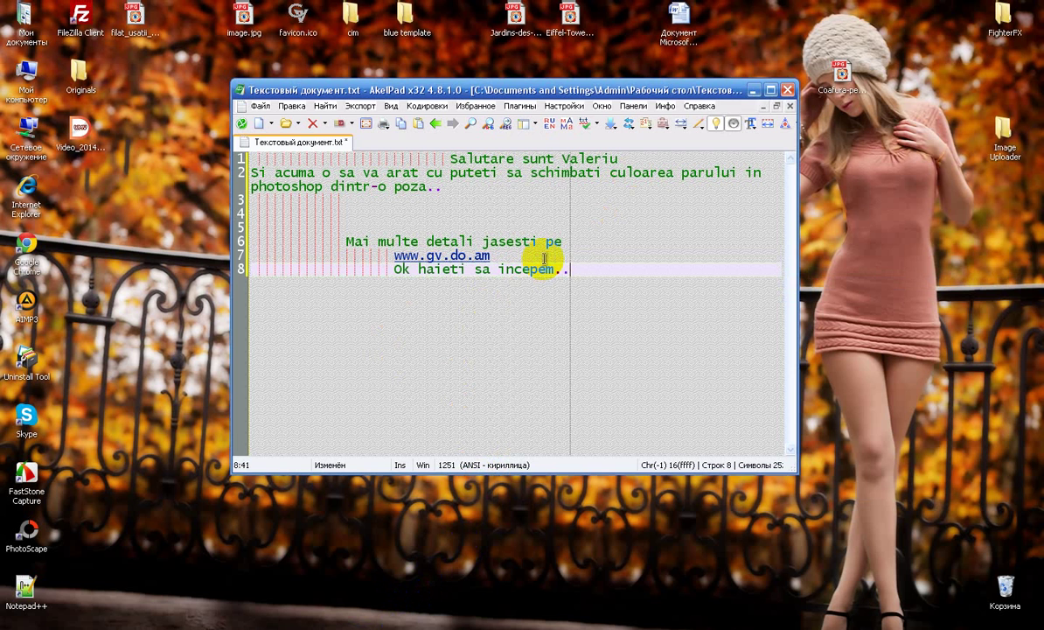
type(".")
left_click(752, 91)
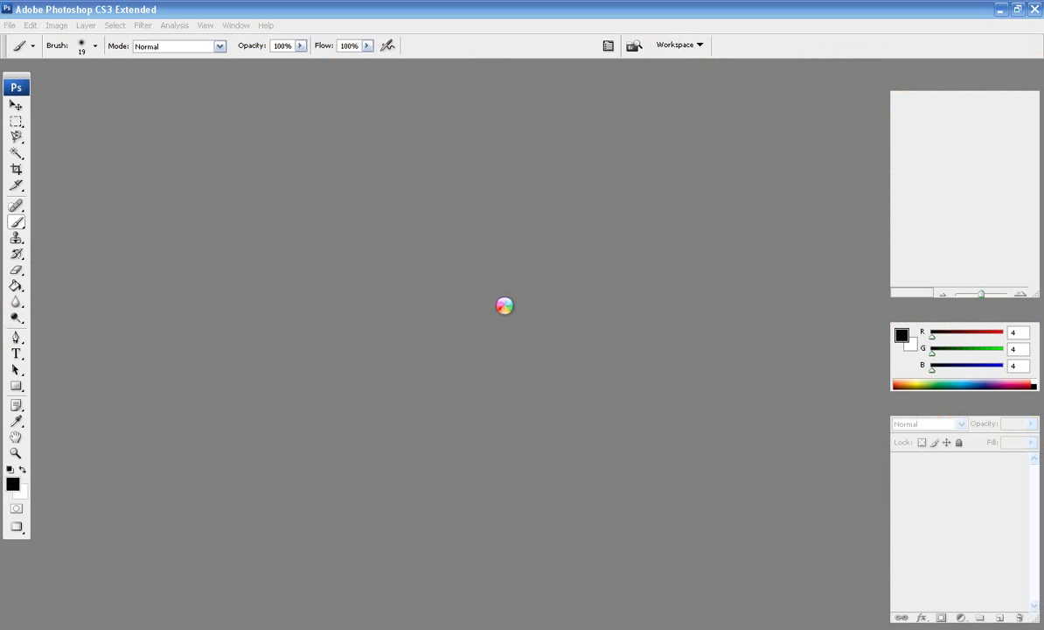
Open Coafura-pentru-fete-cu-fata-ovala-si-par-lung.jpg from the desktop, browsing in Thumbnails view
double_click(504, 305)
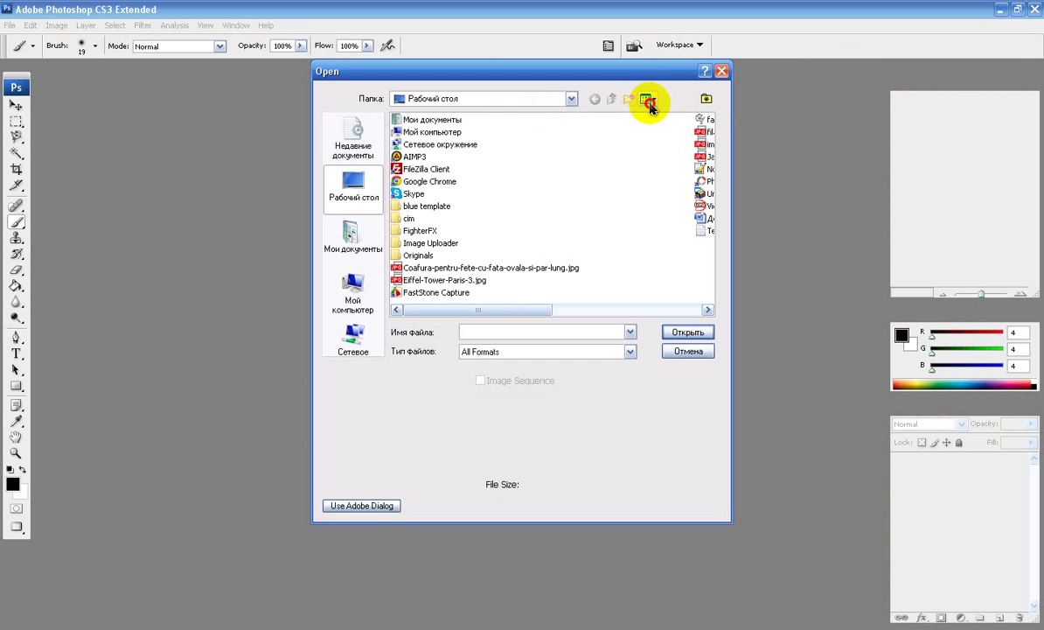
left_click(648, 100)
mouse_move(709, 140)
left_mouse_down()
mouse_move(707, 228)
mouse_move(709, 197)
left_mouse_up()
left_click(438, 206)
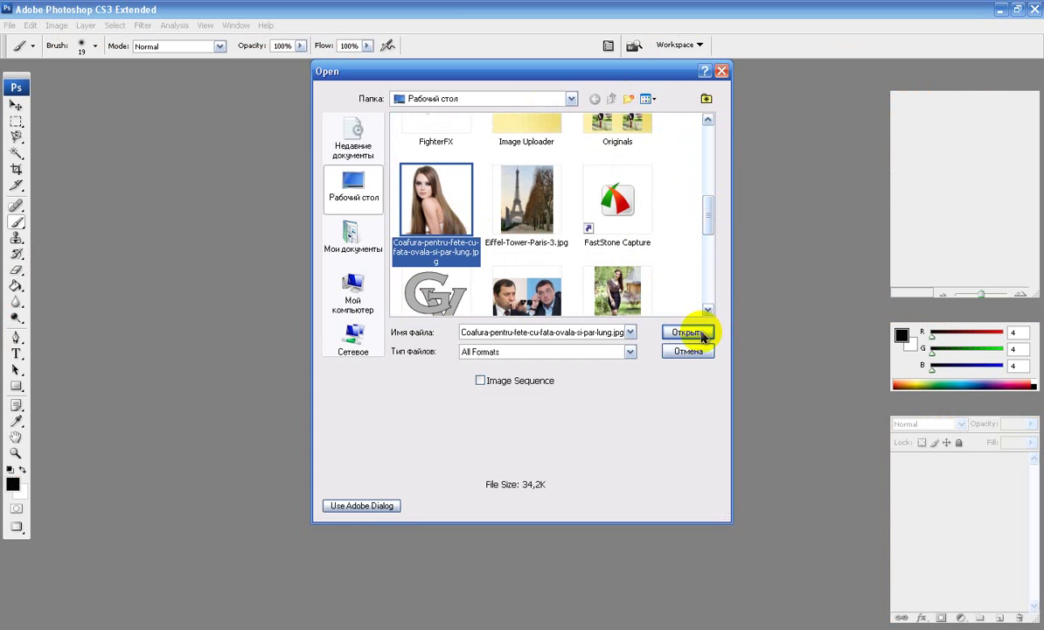
left_click(691, 333)
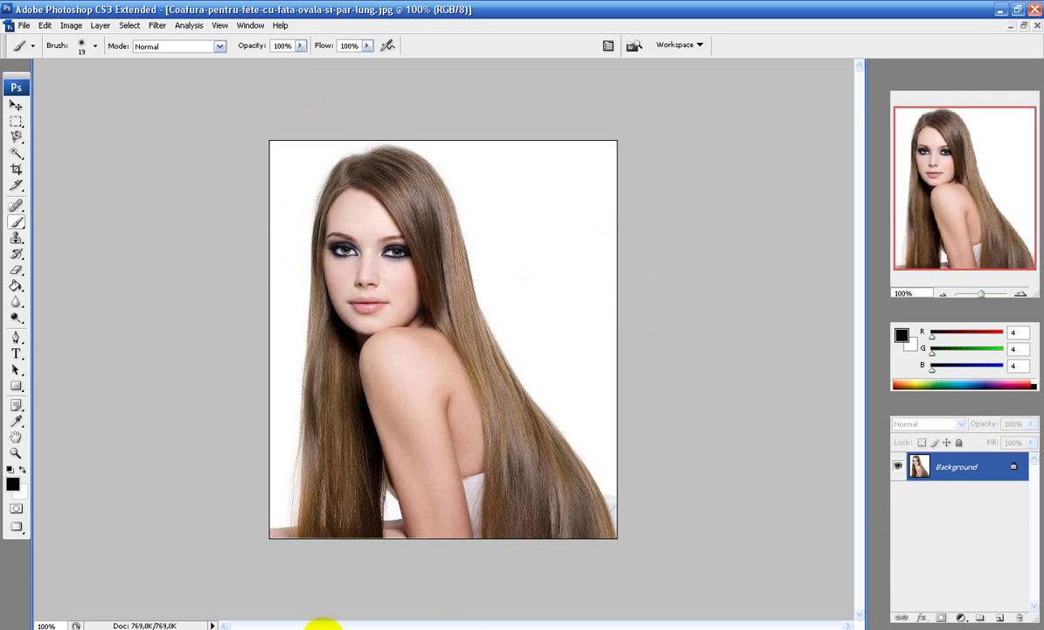
Select the Brush Tool and set the foreground colour to maroon 702a3c (R112 G42 B60)
right_click(21, 226)
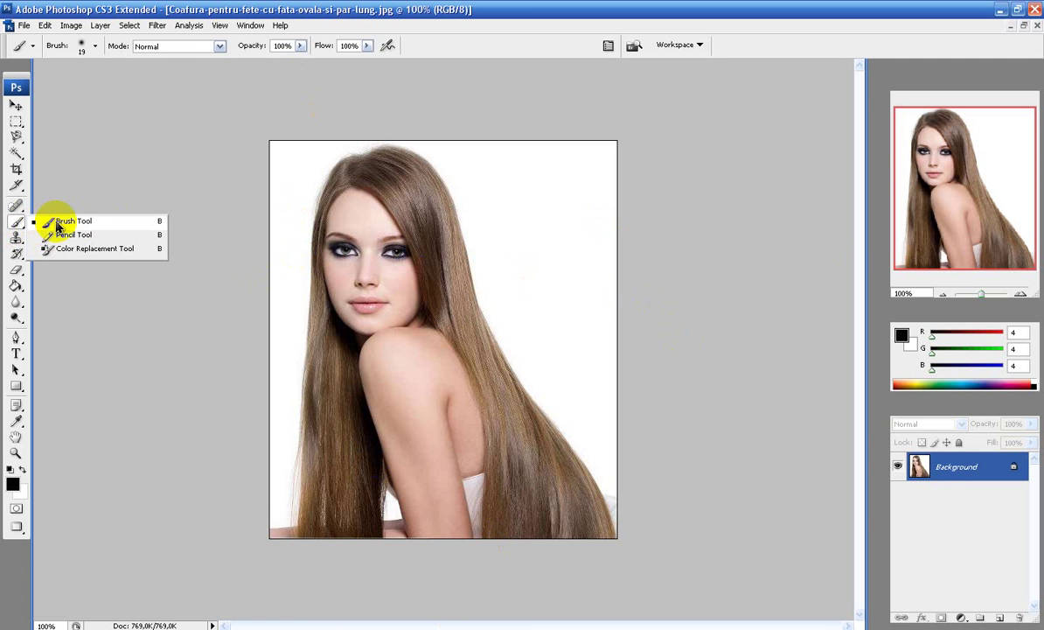
left_click(81, 220)
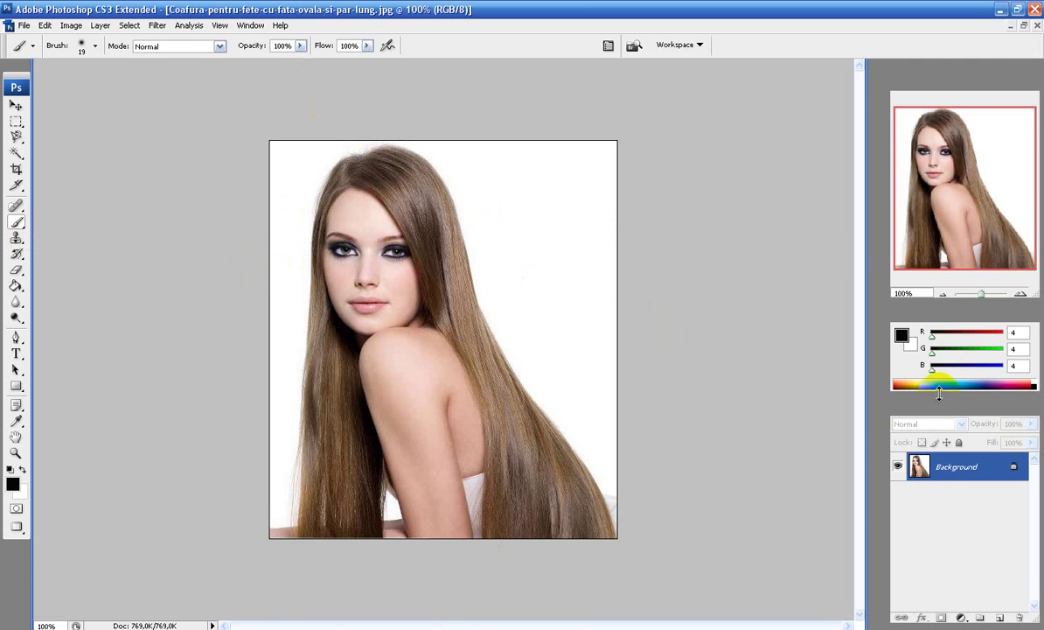
left_click(902, 337)
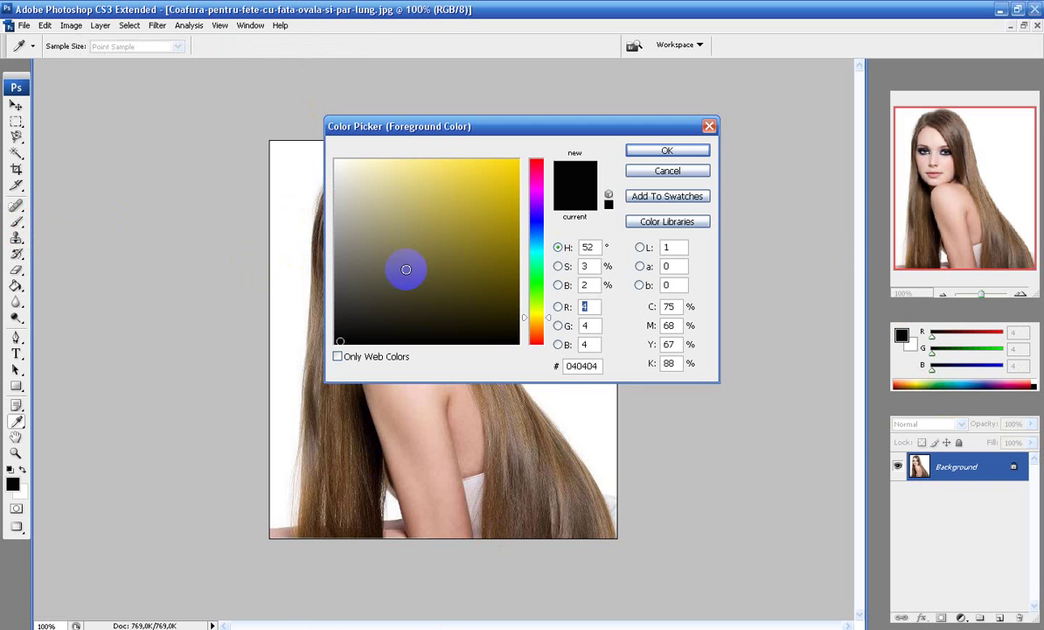
left_click(536, 193)
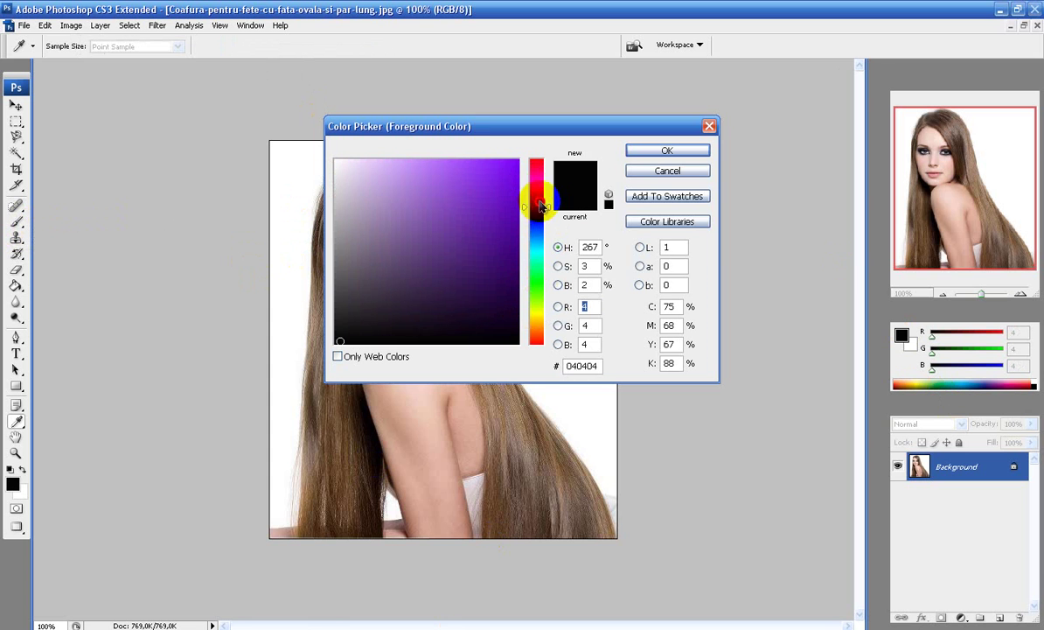
left_click_drag(536, 187, 536, 166)
left_click_drag(405, 188, 432, 264)
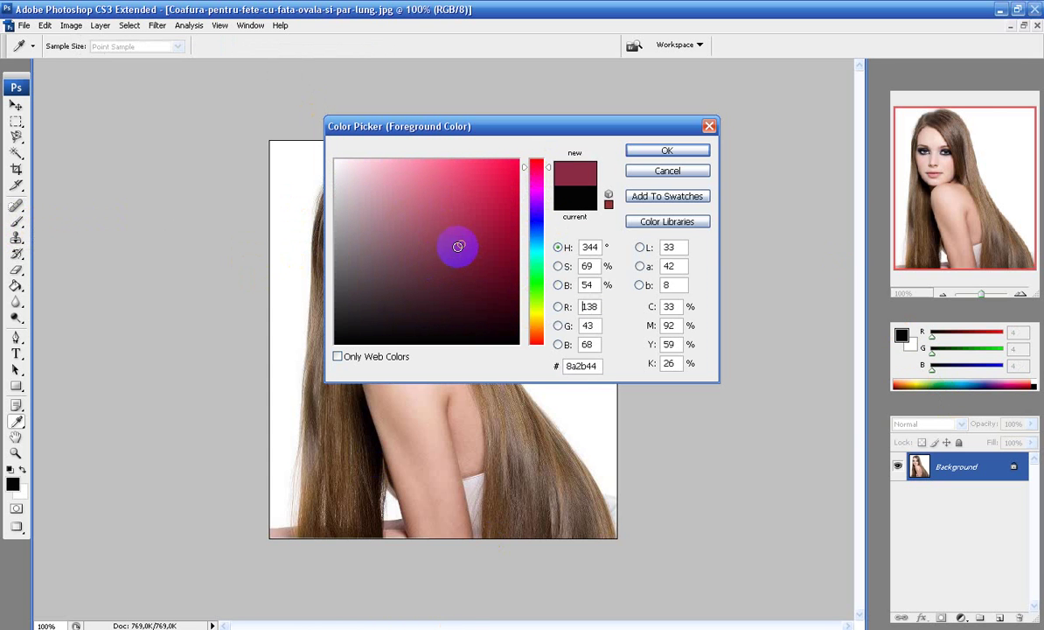
left_click_drag(439, 261, 450, 262)
left_click(661, 158)
key("b")
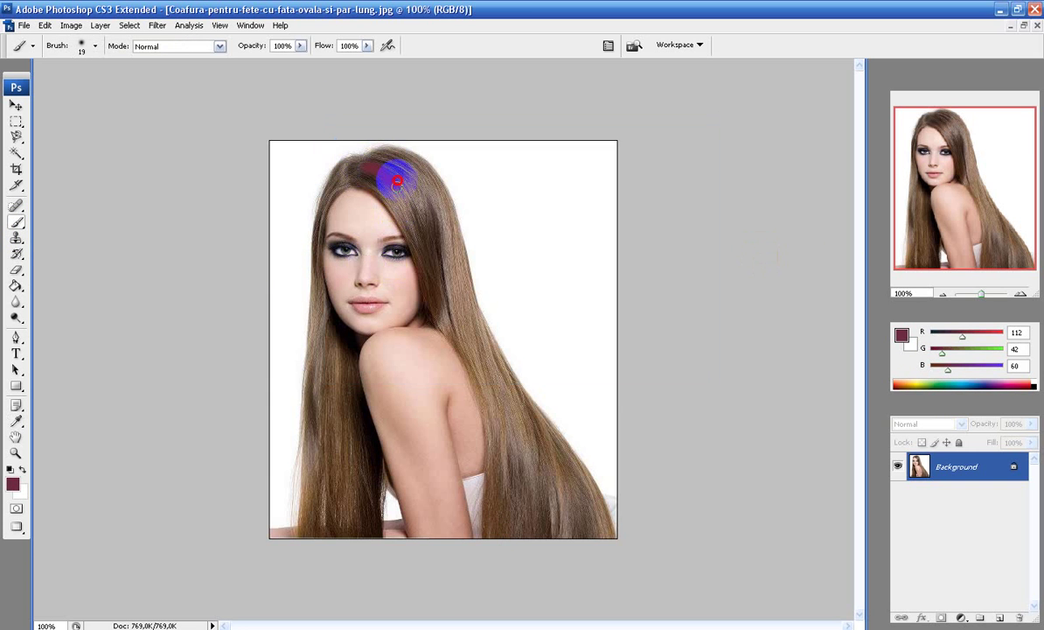
Undo a test paint stroke and convert the Background into Layer 0
left_click_drag(396, 182, 382, 178)
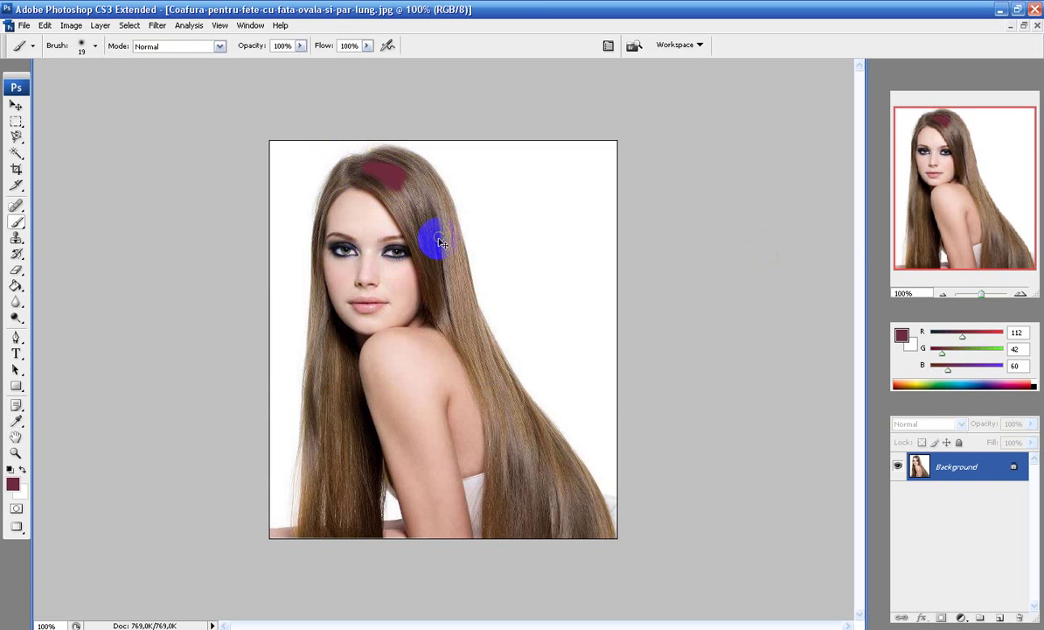
key("ctrl+z")
right_click(947, 464)
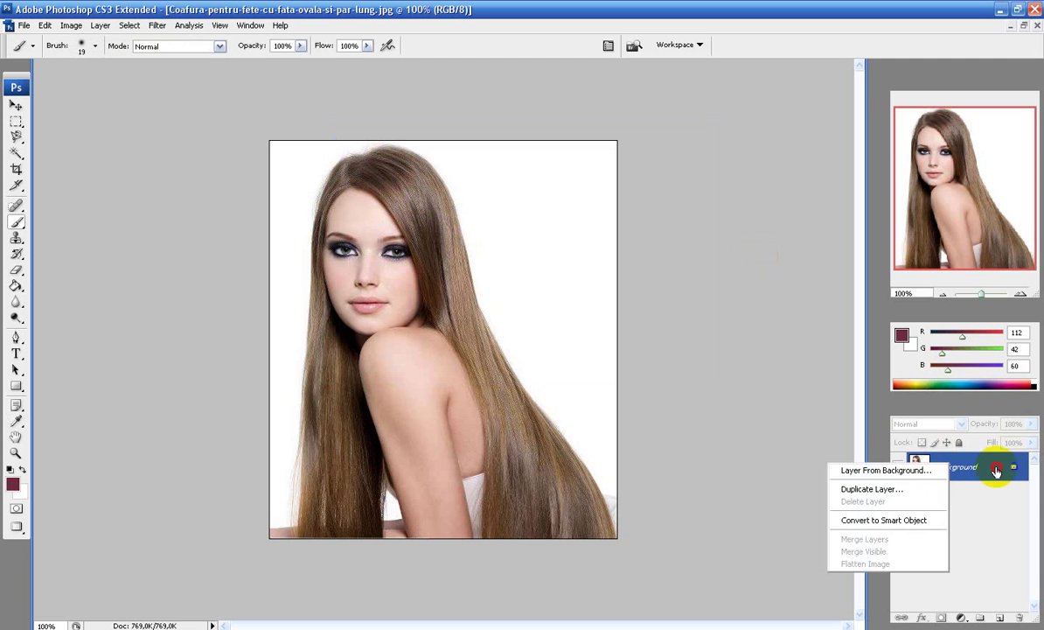
key("Escape")
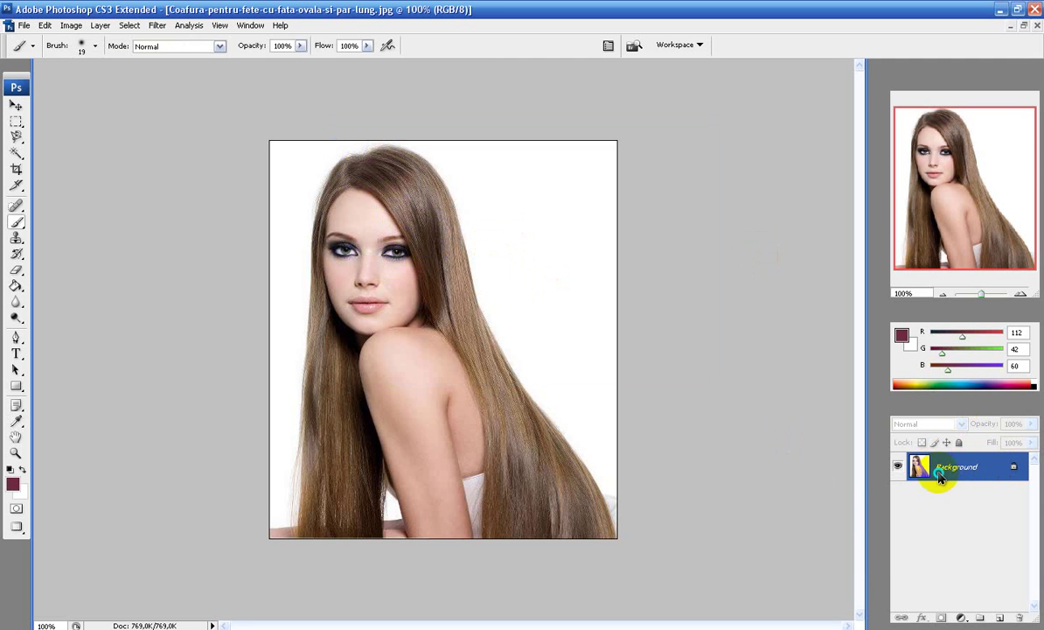
right_click(940, 477)
left_click(892, 497)
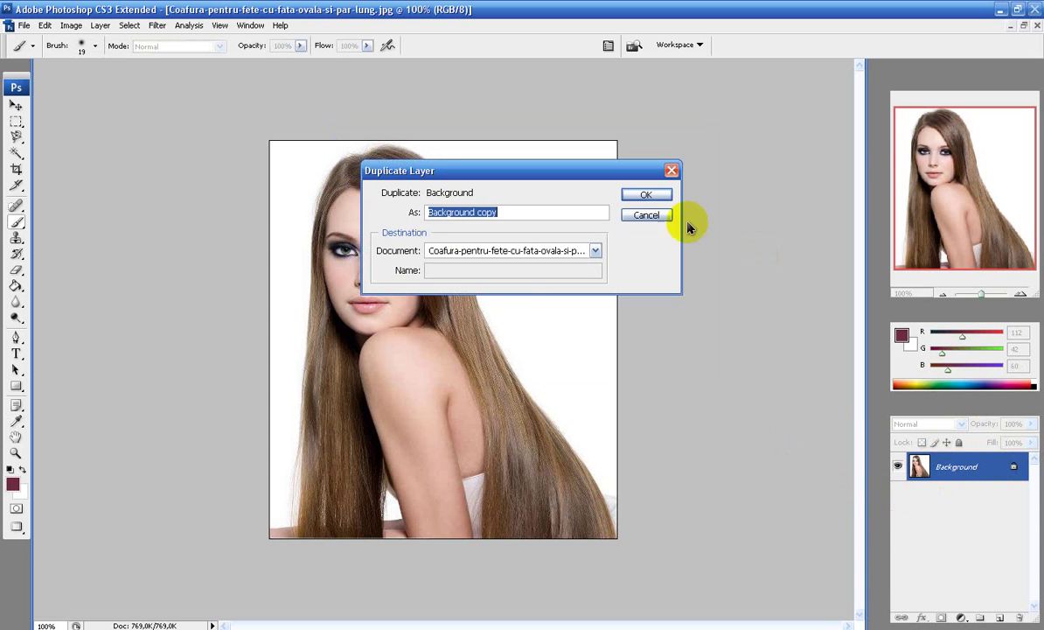
left_click(672, 169)
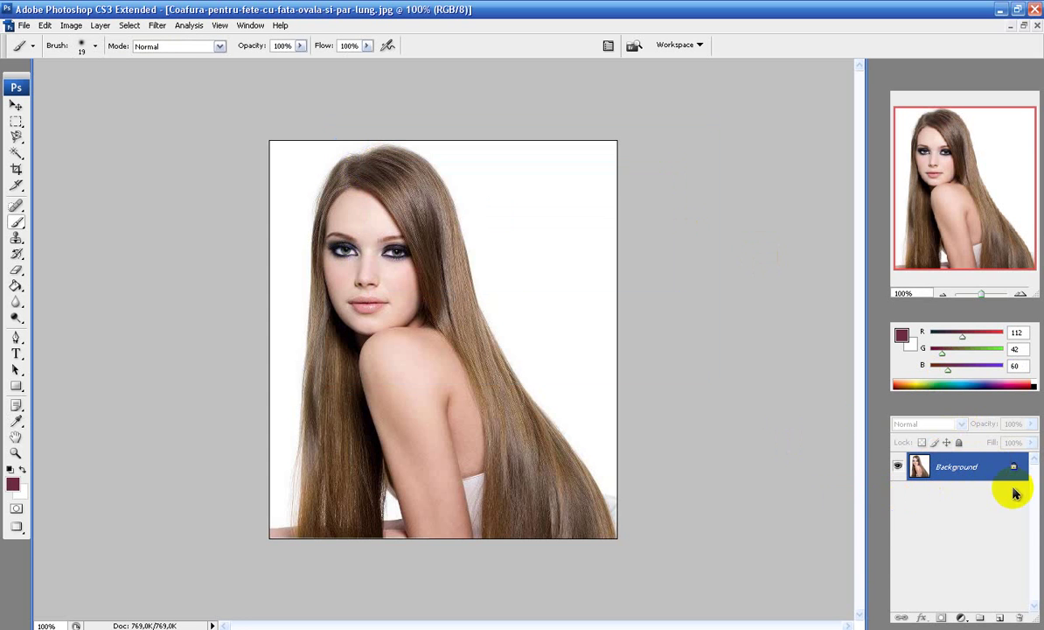
double_click(960, 472)
left_click(642, 203)
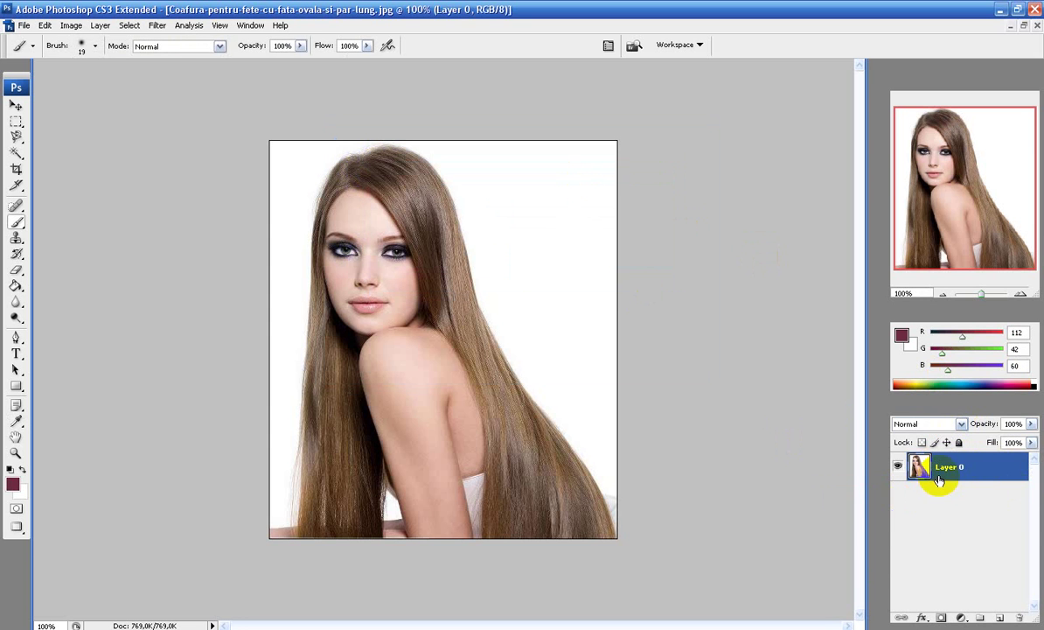
Duplicate Layer 0 as Layer 0 copy and set its opacity to 39%
right_click(879, 460)
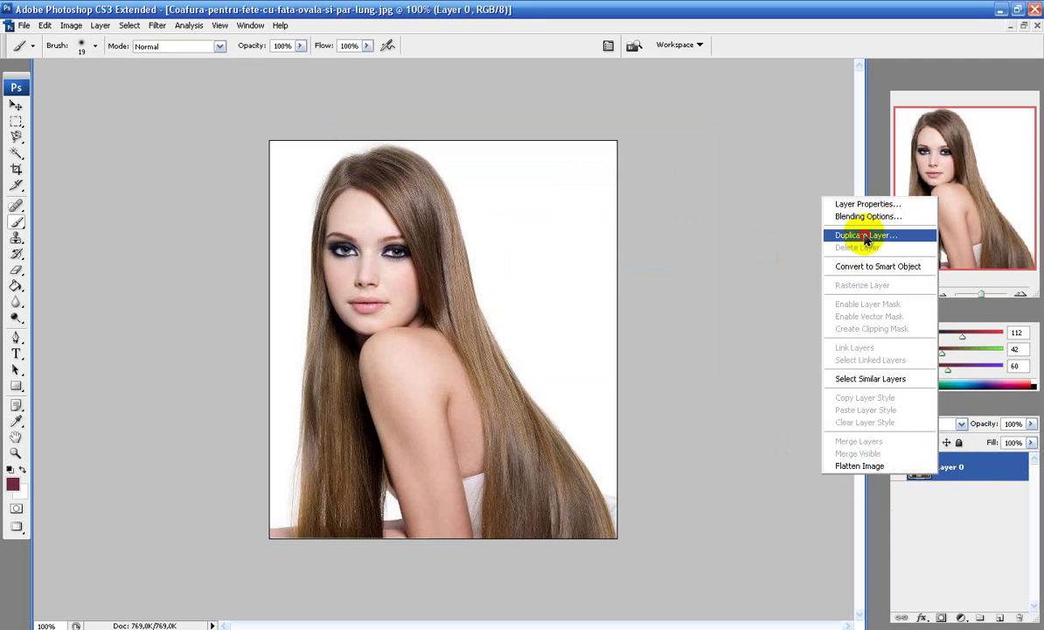
left_click(847, 235)
left_click(646, 194)
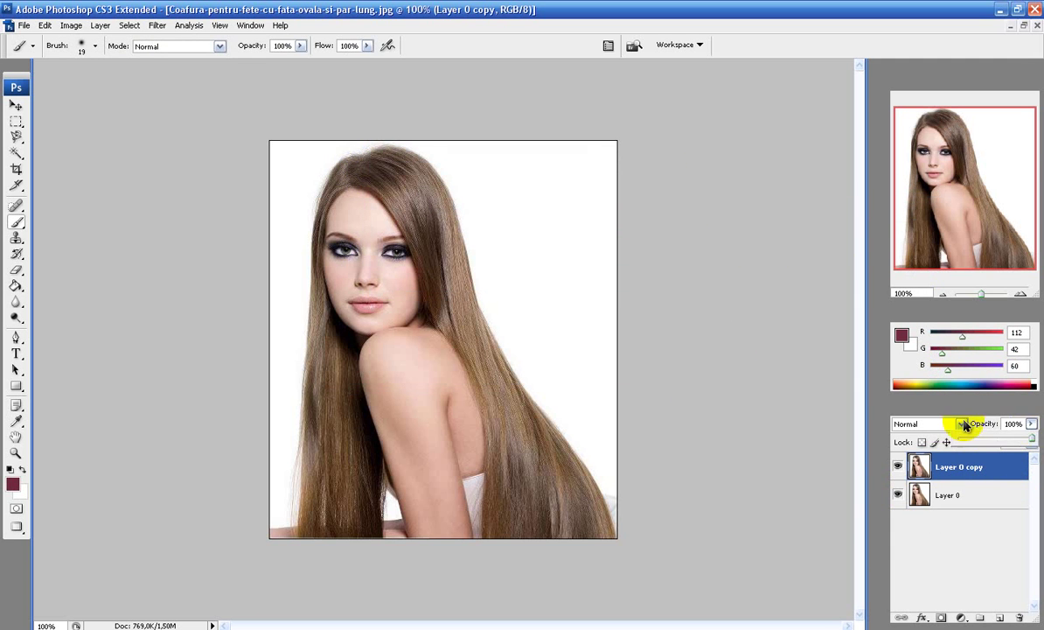
left_click(1031, 424)
left_click_drag(1032, 444, 983, 444)
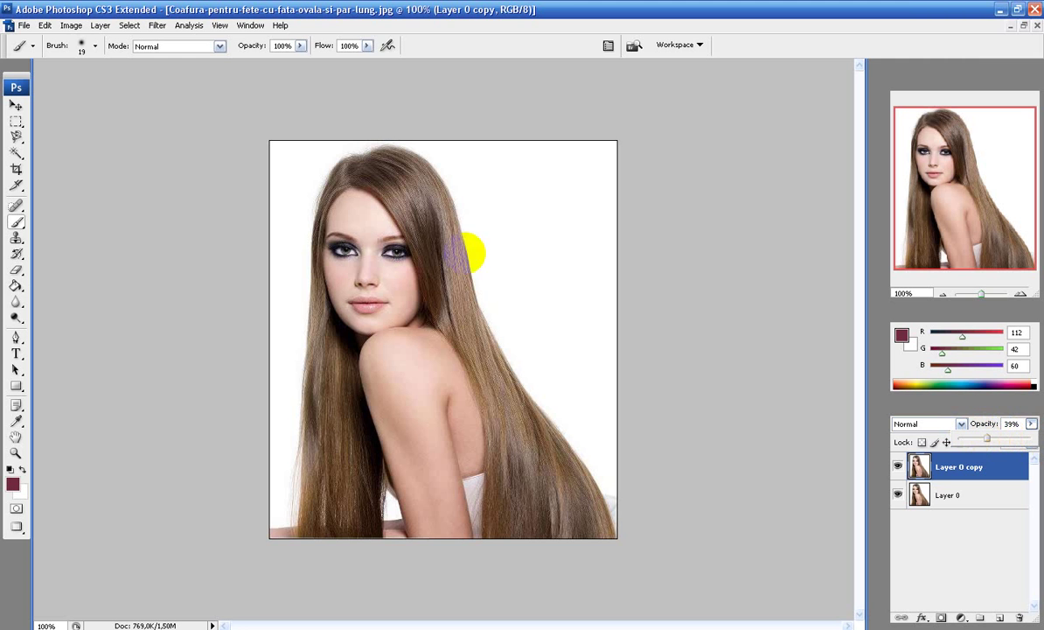
mouse_move(420, 204)
left_mouse_down()
mouse_move(448, 264)
mouse_move(455, 227)
left_mouse_up()
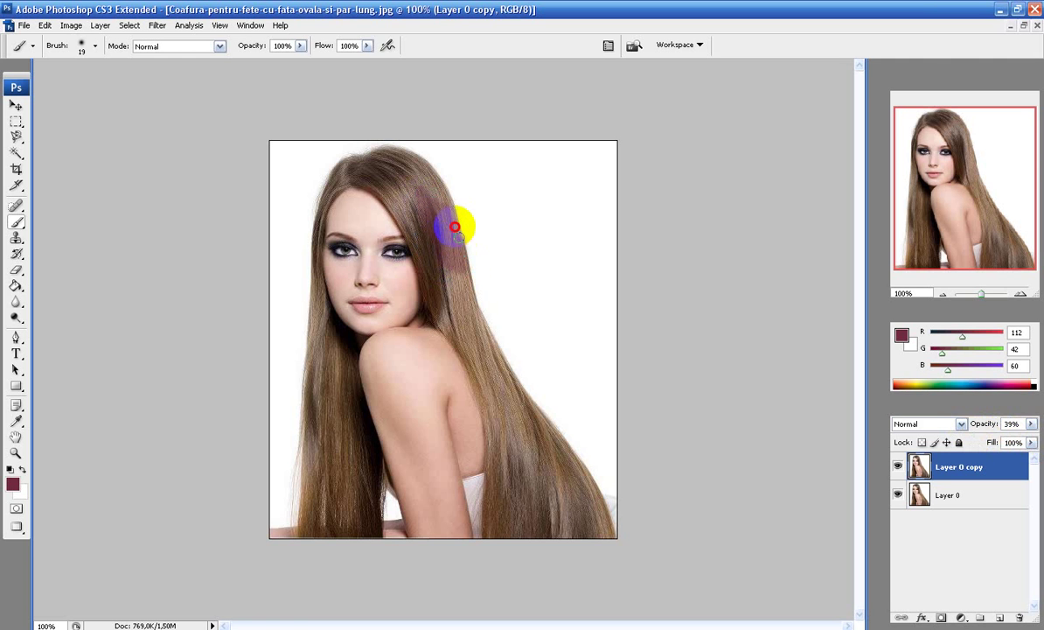
Set the brush to 38 px and paint maroon over the crown and right-side hair
right_click(415, 192)
left_click(408, 163)
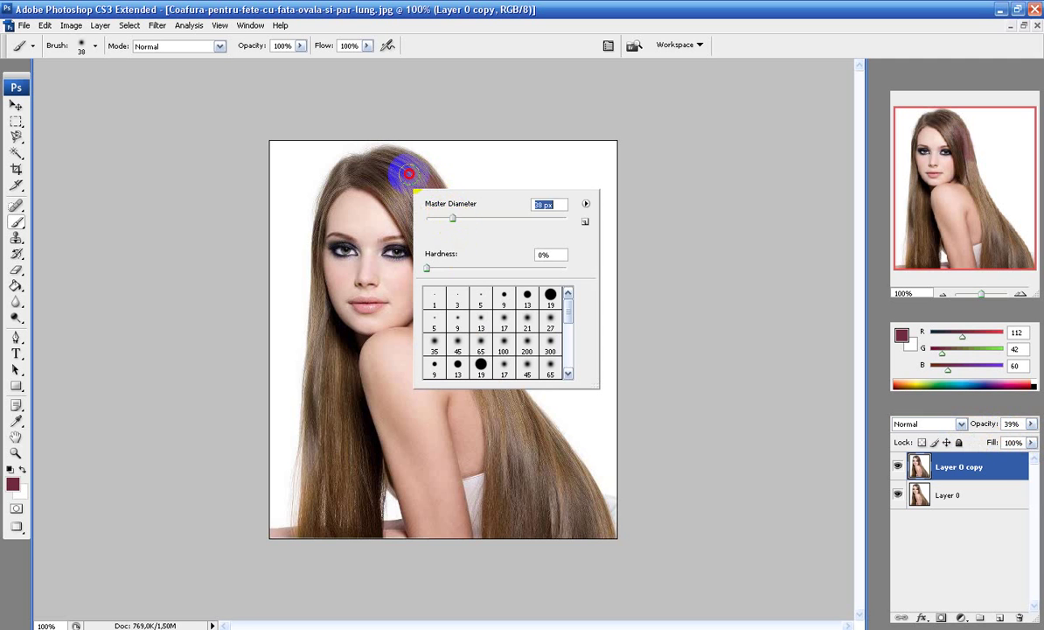
mouse_move(402, 158)
left_mouse_down()
mouse_move(408, 197)
mouse_move(372, 175)
mouse_move(423, 236)
left_mouse_up()
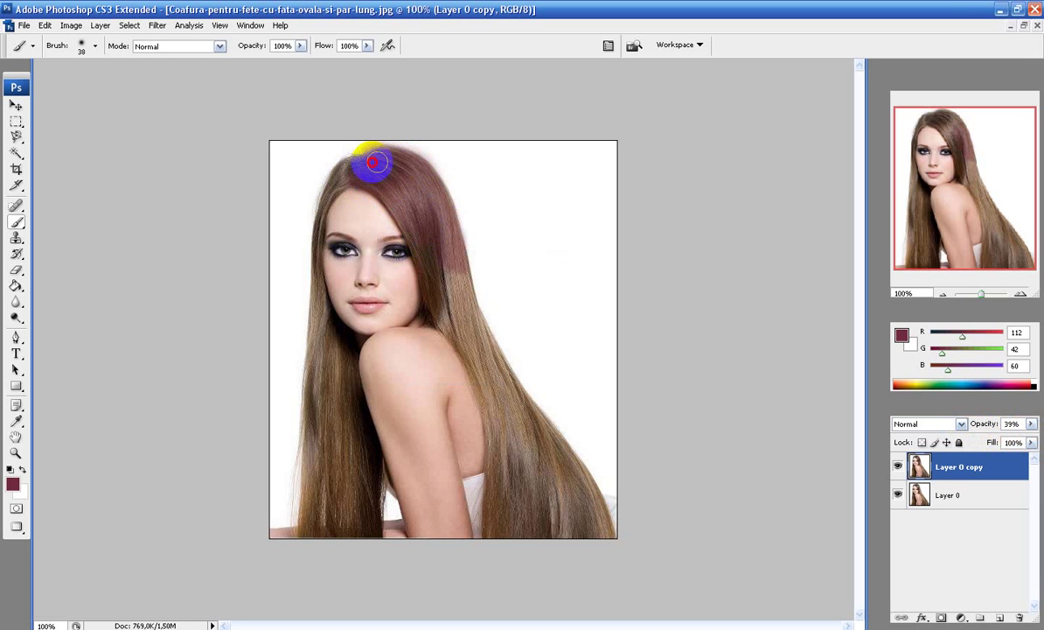
mouse_move(373, 162)
left_mouse_down()
mouse_move(347, 168)
mouse_move(385, 184)
left_mouse_up()
mouse_move(459, 308)
left_mouse_down()
mouse_move(422, 233)
mouse_move(448, 303)
mouse_move(430, 287)
mouse_move(408, 226)
mouse_move(420, 232)
mouse_move(441, 315)
mouse_move(478, 366)
mouse_move(461, 291)
mouse_move(486, 361)
mouse_move(510, 388)
mouse_move(418, 191)
mouse_move(428, 255)
mouse_move(525, 444)
mouse_move(496, 387)
mouse_move(515, 475)
mouse_move(509, 508)
mouse_move(492, 475)
mouse_move(492, 537)
mouse_move(521, 507)
mouse_move(497, 398)
mouse_move(518, 478)
mouse_move(524, 488)
mouse_move(536, 451)
mouse_move(570, 526)
mouse_move(497, 380)
mouse_move(601, 541)
mouse_move(562, 448)
mouse_move(527, 415)
mouse_move(478, 334)
mouse_move(530, 466)
mouse_move(556, 456)
left_mouse_up()
Paint the left-side hair by the temple and face using 21 px and 43 px brushes
right_click(527, 463)
left_click(314, 455)
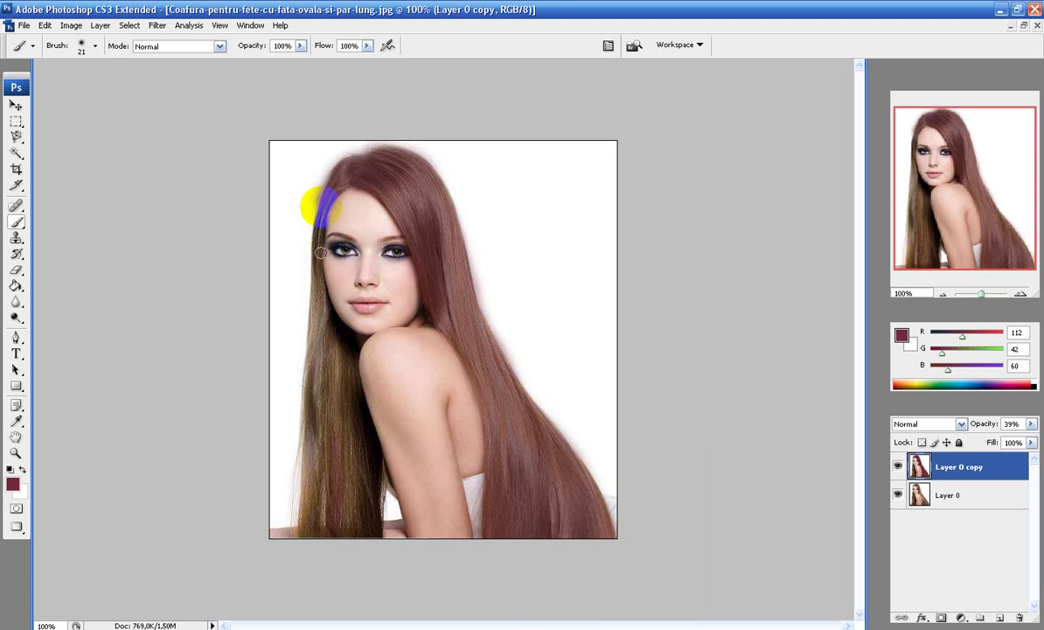
left_click_drag(321, 230, 314, 321)
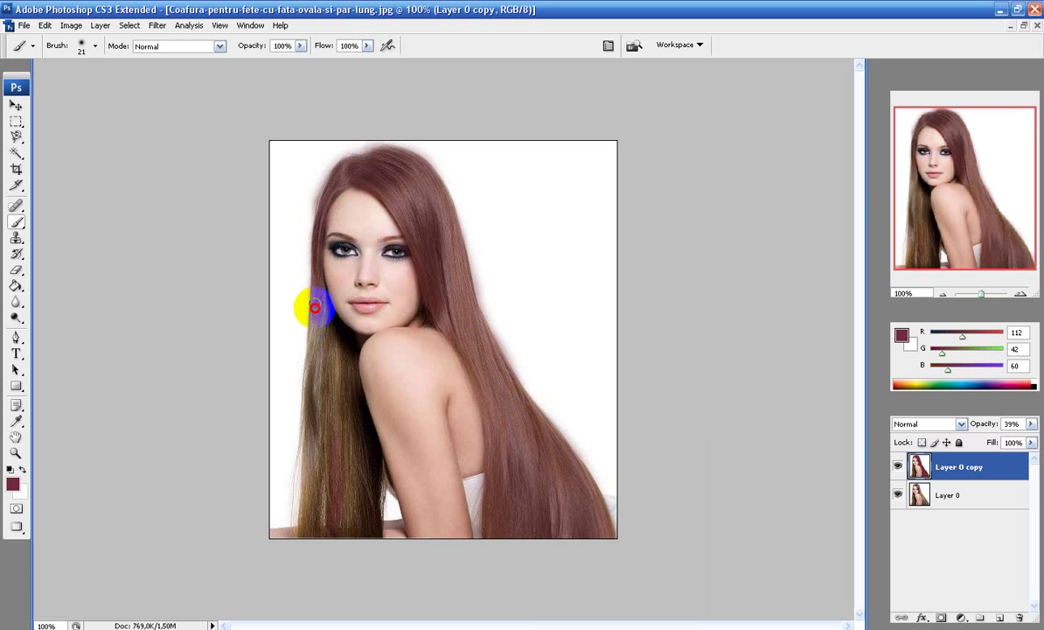
right_click(314, 307)
left_click_drag(391, 348, 345, 361)
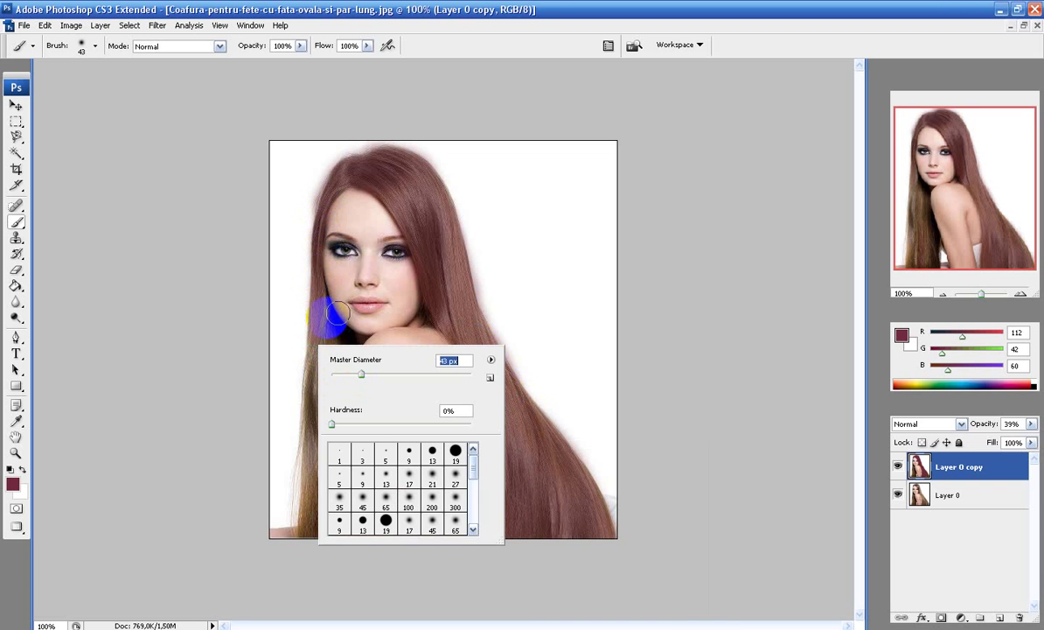
mouse_move(339, 312)
left_mouse_down()
mouse_move(322, 342)
mouse_move(307, 431)
mouse_move(312, 527)
mouse_move(326, 530)
mouse_move(329, 473)
mouse_move(330, 506)
mouse_move(362, 526)
mouse_move(370, 483)
mouse_move(333, 361)
mouse_move(319, 417)
mouse_move(316, 311)
mouse_move(339, 361)
mouse_move(315, 321)
left_mouse_up()
Raise Layer 0 copy's opacity to 100%
left_click(1030, 423)
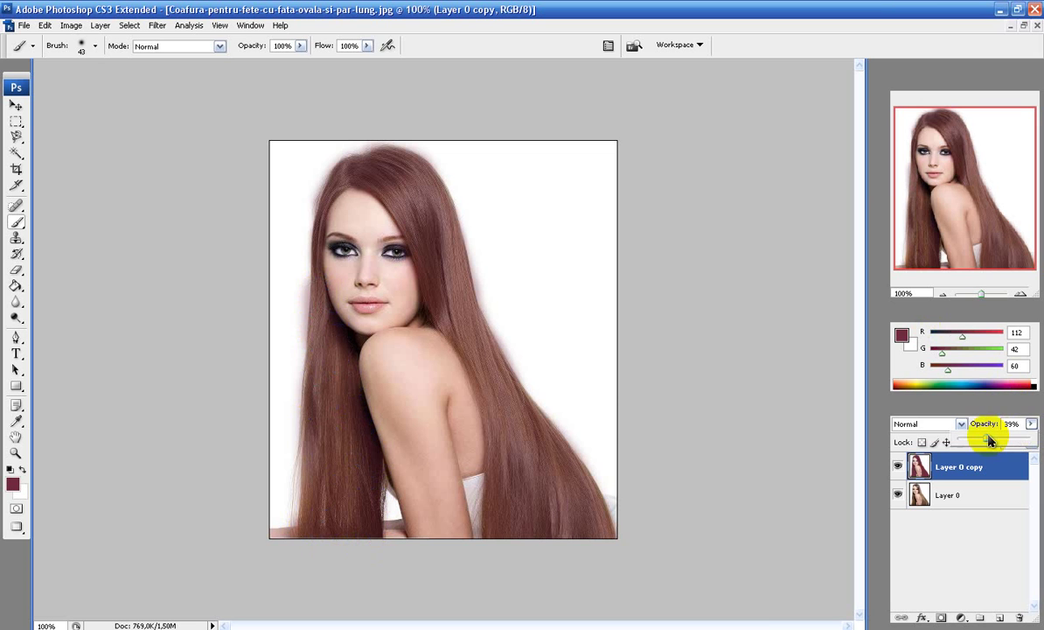
mouse_move(525, 399)
left_mouse_down()
mouse_move(451, 297)
mouse_move(385, 165)
mouse_move(344, 478)
mouse_move(536, 530)
mouse_move(429, 210)
mouse_move(402, 216)
mouse_move(344, 176)
left_mouse_up()
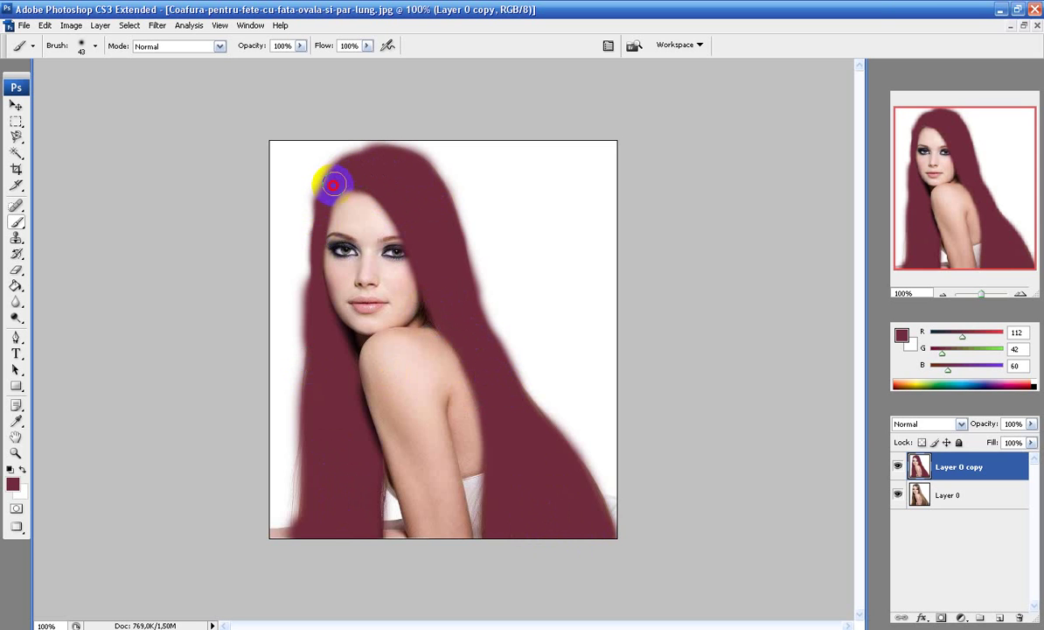
left_click_drag(485, 333, 450, 298)
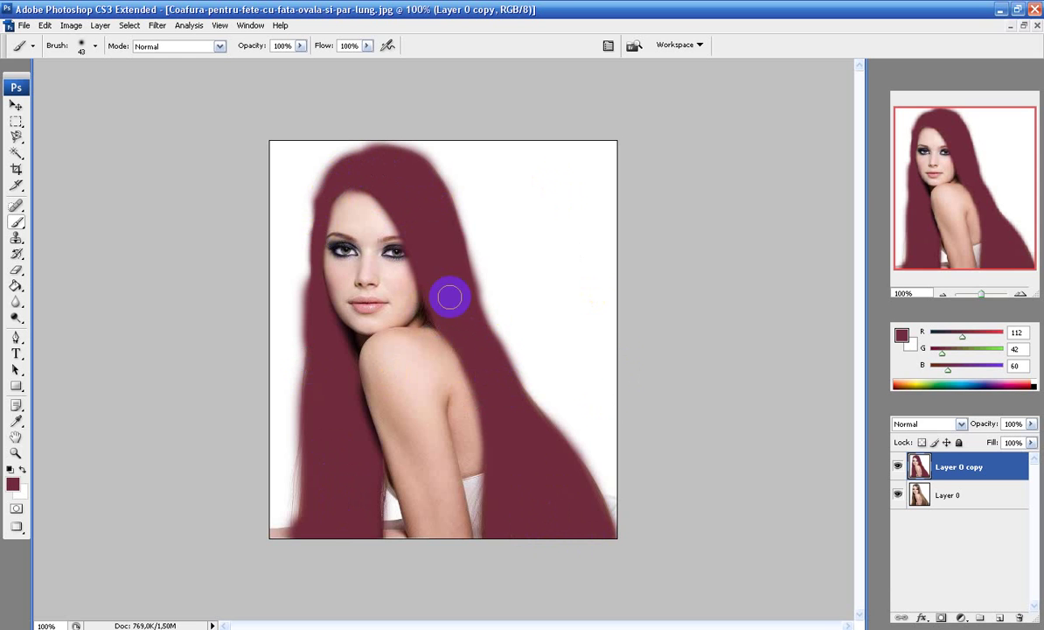
Set Layer 0 copy's blend mode to Soft Light in Blending Options, then return to the Brush
right_click(949, 468)
left_click(851, 207)
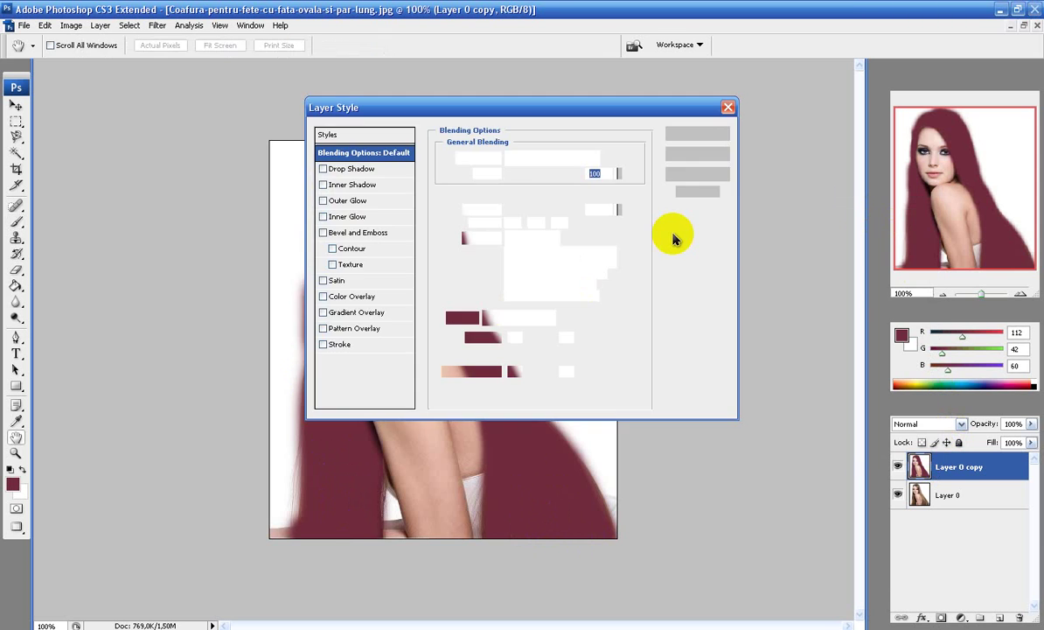
left_click(593, 158)
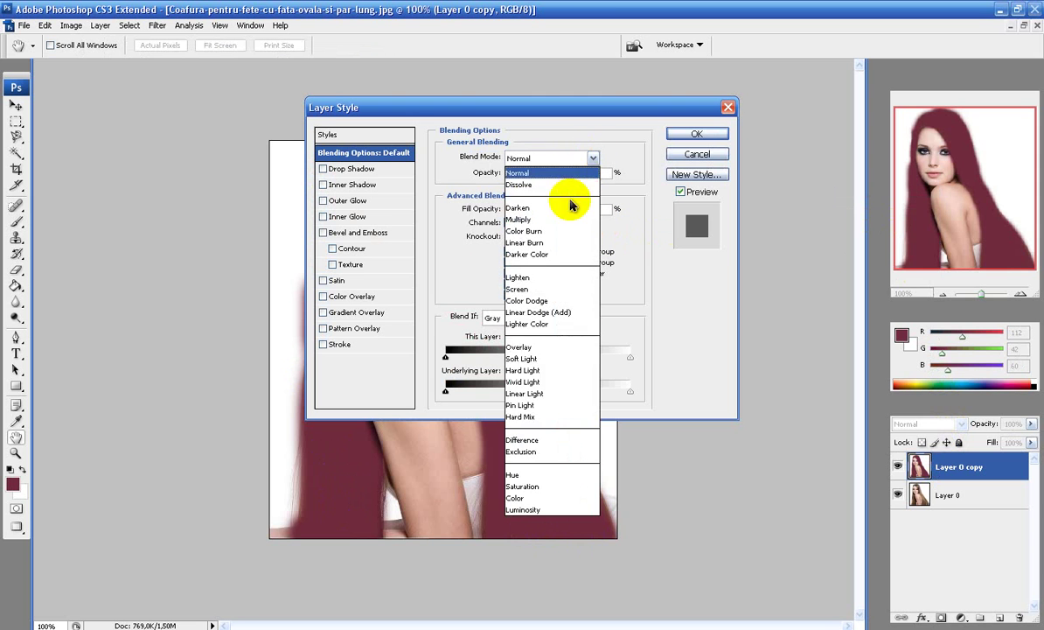
left_click(535, 359)
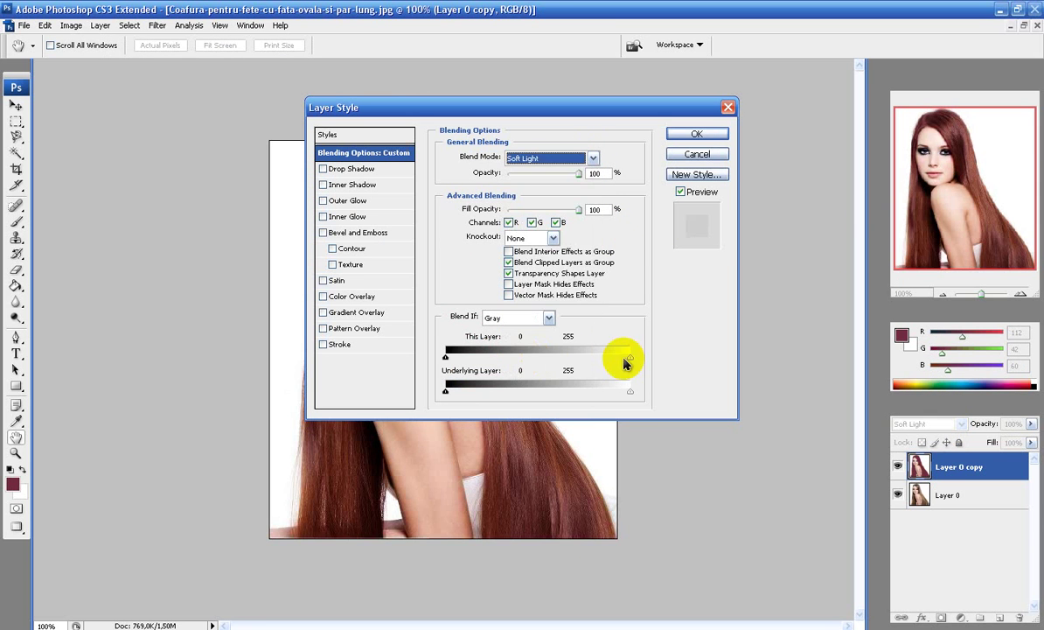
left_click(697, 133)
key("b")
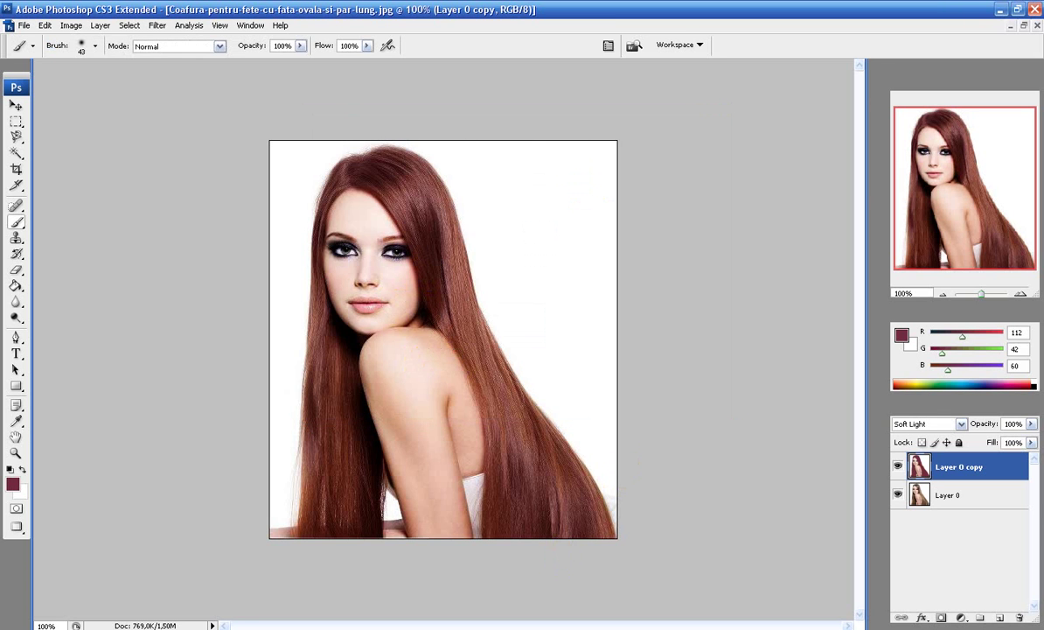
Add the line 'cam asa se vopseste parul .' to the AkelPad notes and minimize the editor
key("alt+Tab")
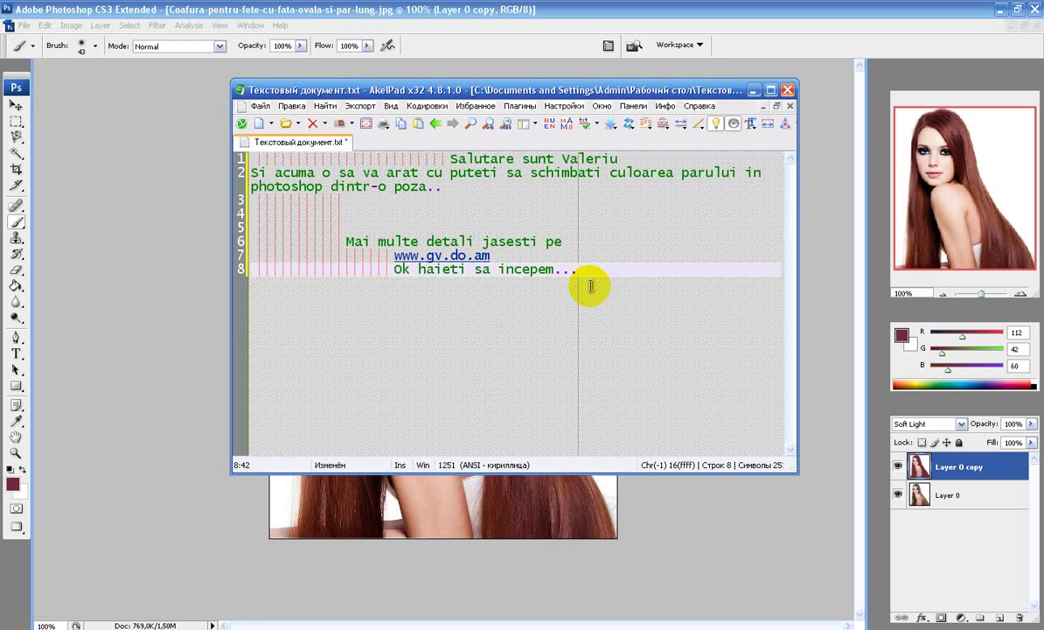
key("Return")
type("ca")
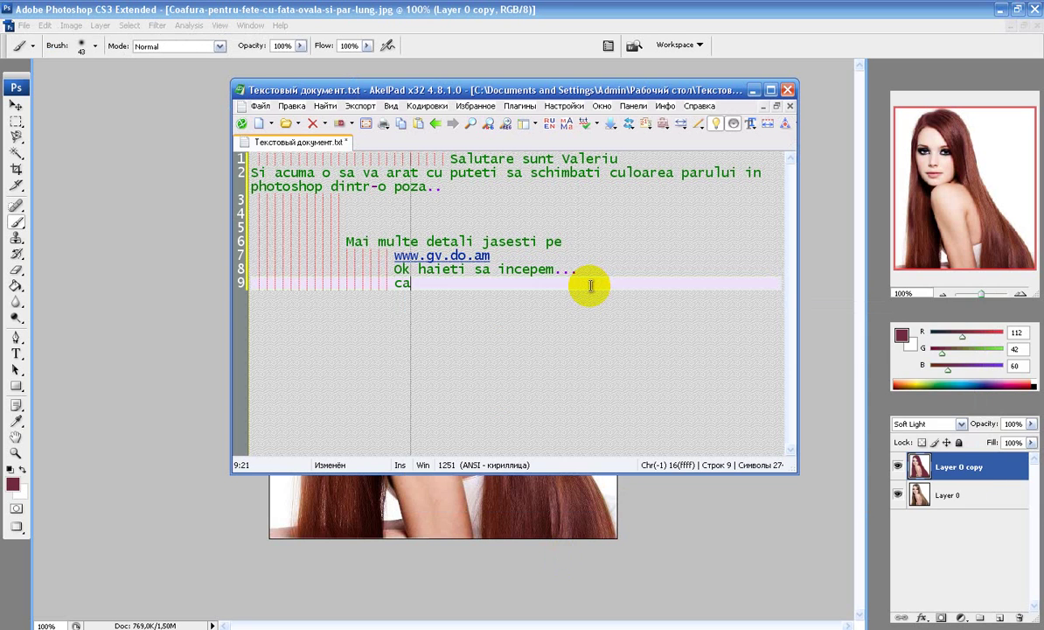
type("m asa se ")
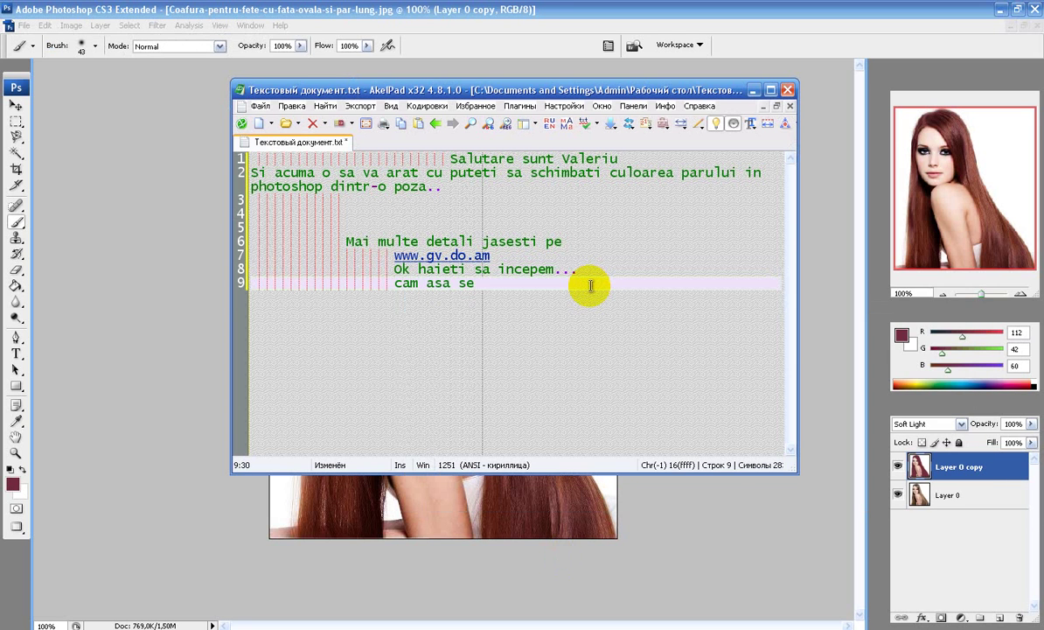
type("vopseste")
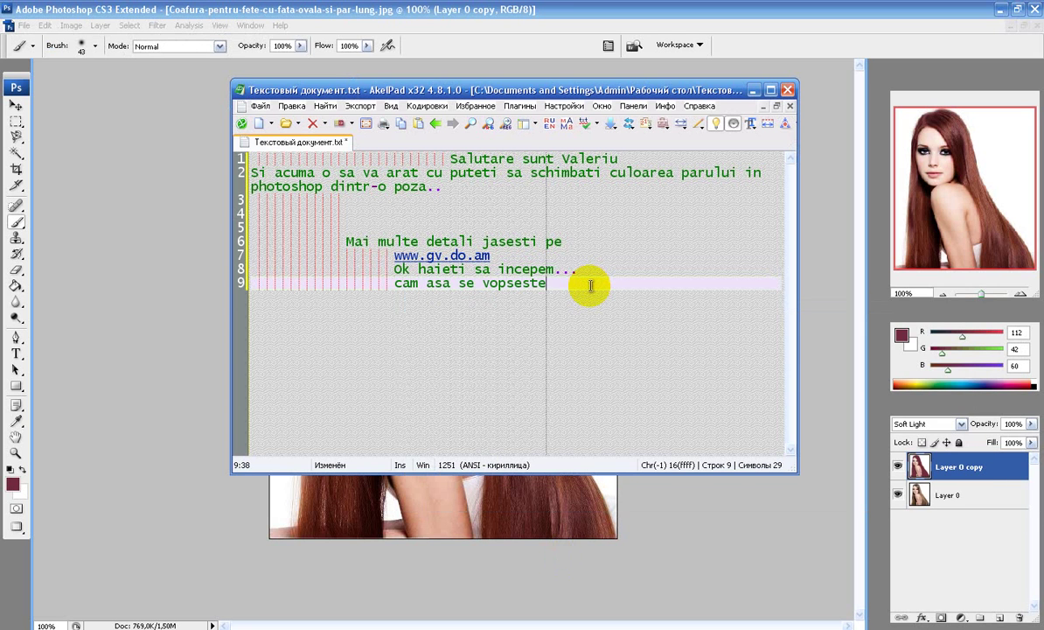
type(" parul")
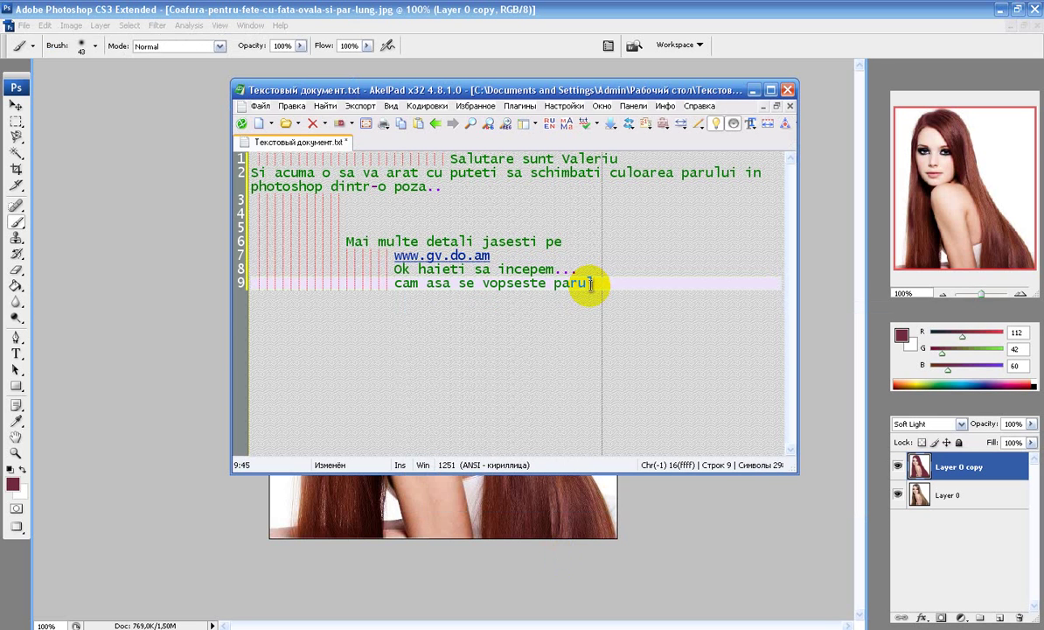
type(" .")
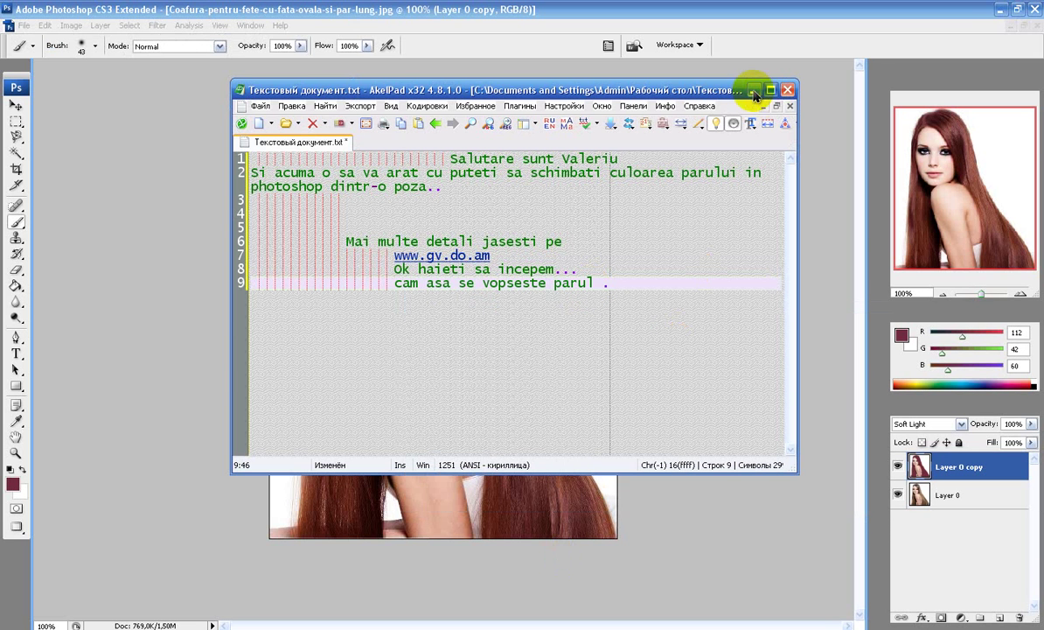
left_click(753, 91)
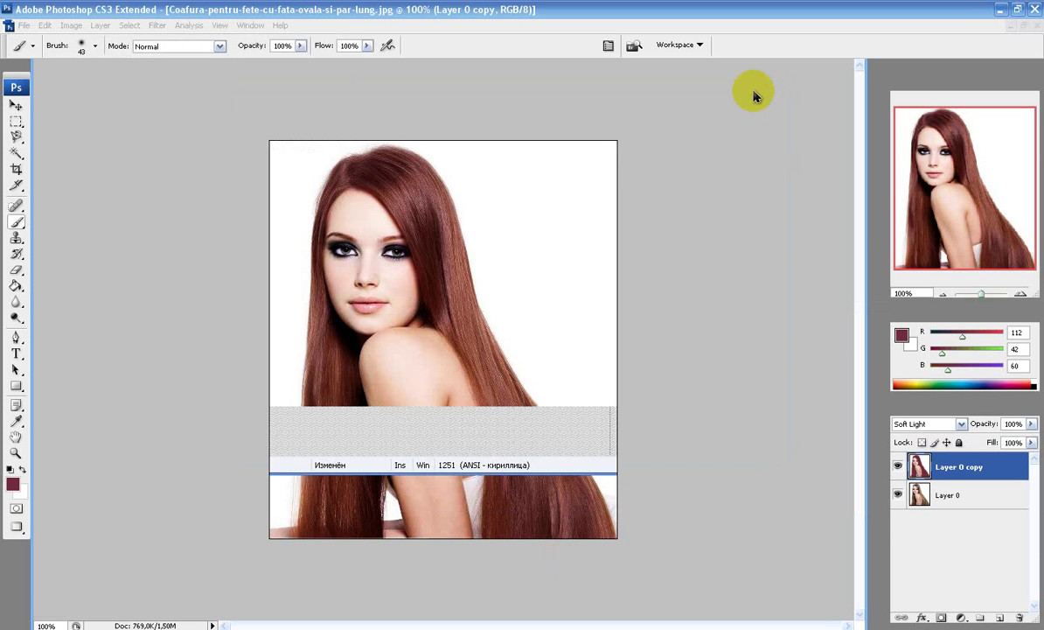
Save the portrait as dfd in JPEG format, accepting the default JPEG options
left_click(16, 103)
left_click(18, 27)
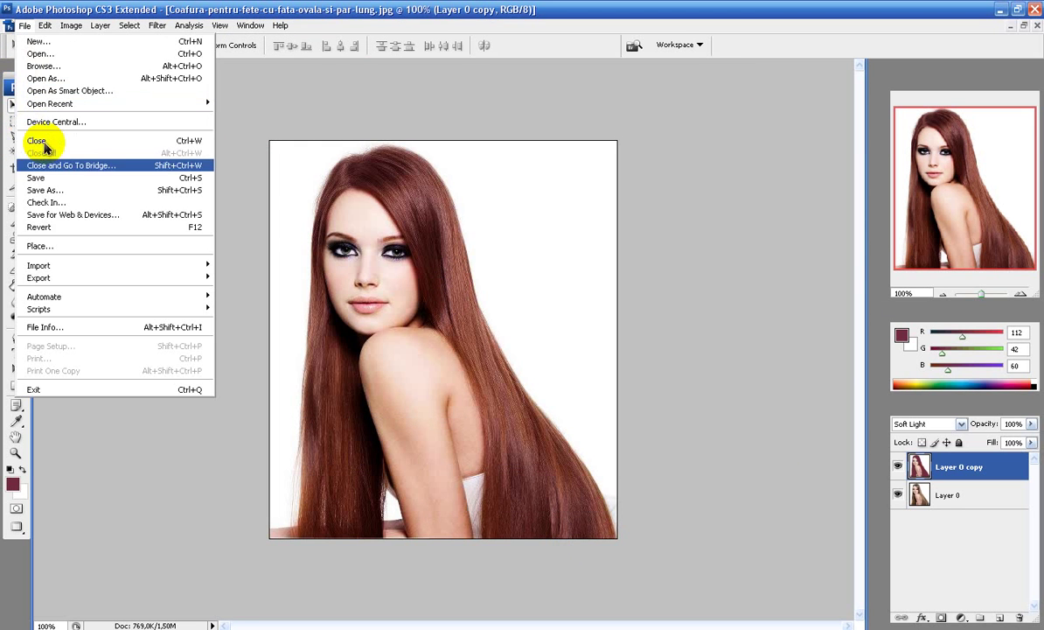
left_click(48, 191)
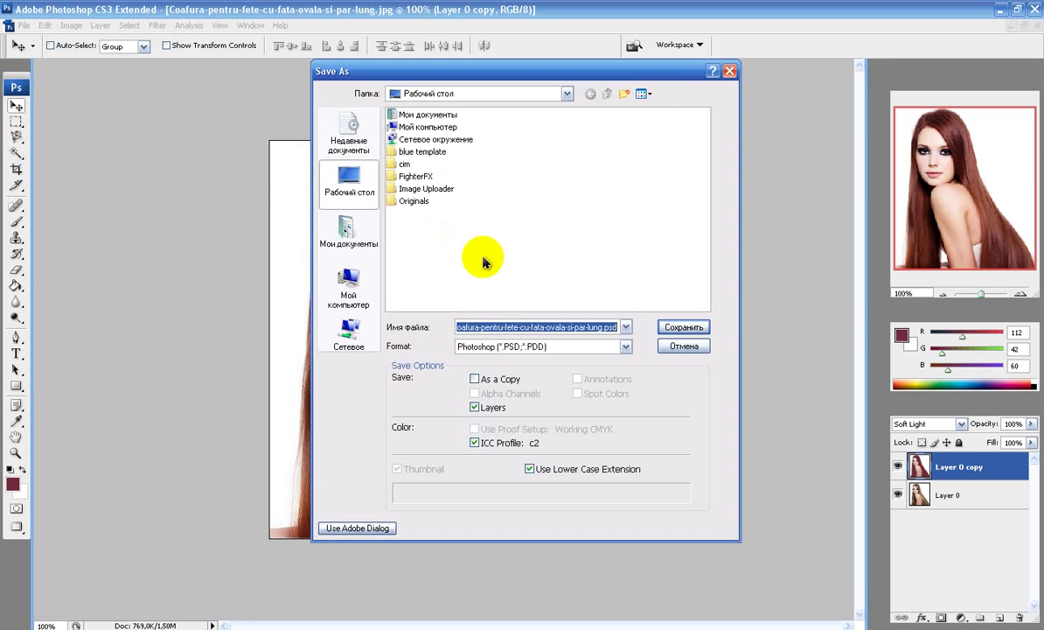
left_click(496, 327)
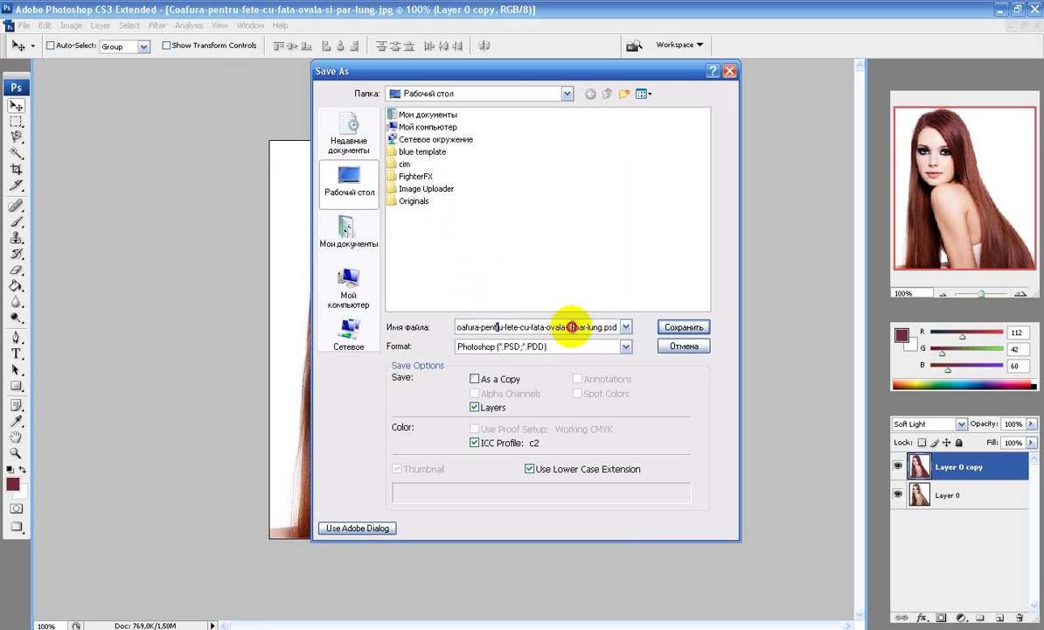
left_click_drag(602, 327, 419, 326)
type("dfd")
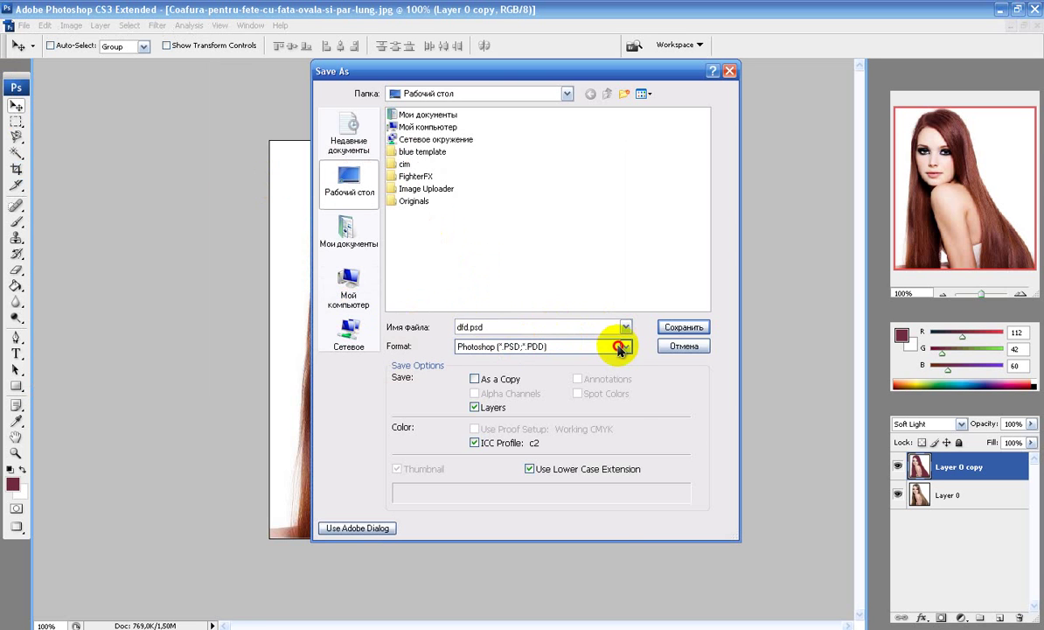
left_click(618, 345)
left_click(486, 415)
left_click(667, 325)
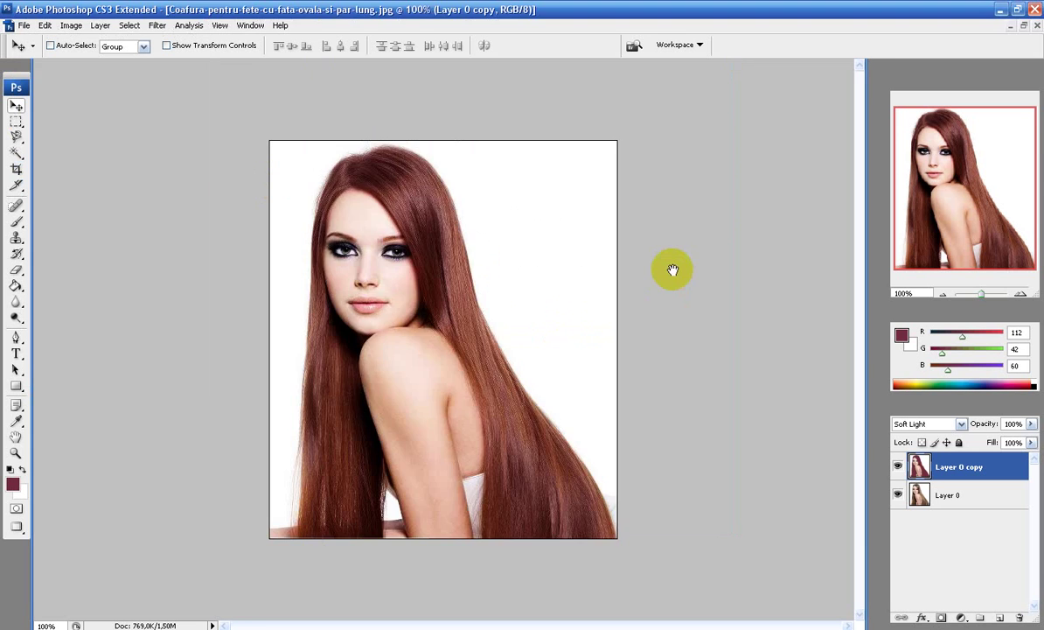
left_click(595, 168)
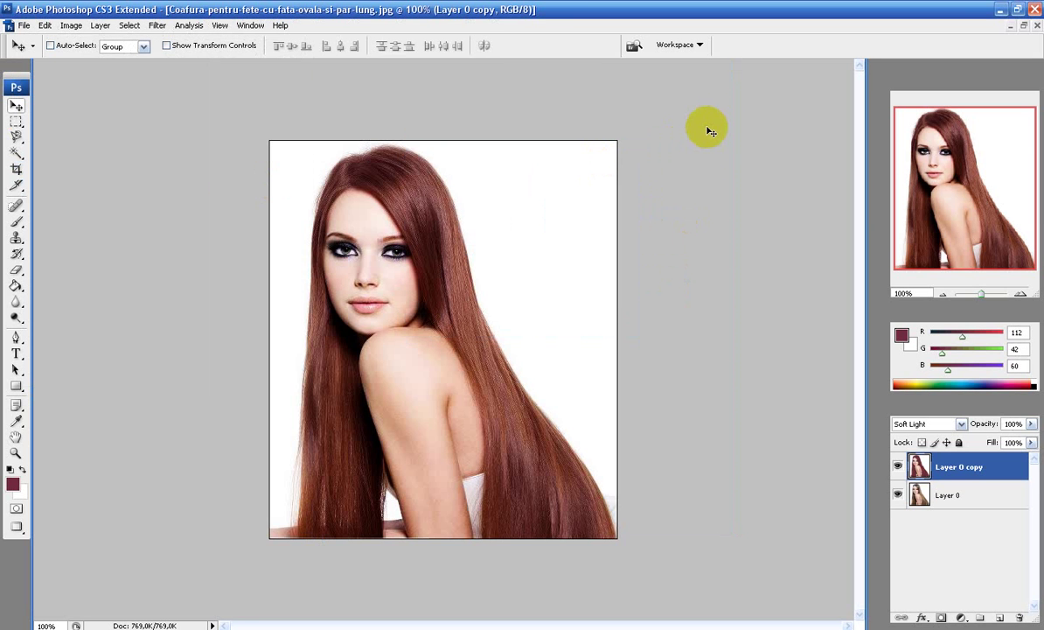
Open dfd.jpg from the desktop in Windows Picture and Fax Viewer, then minimize the viewer
left_click(1002, 13)
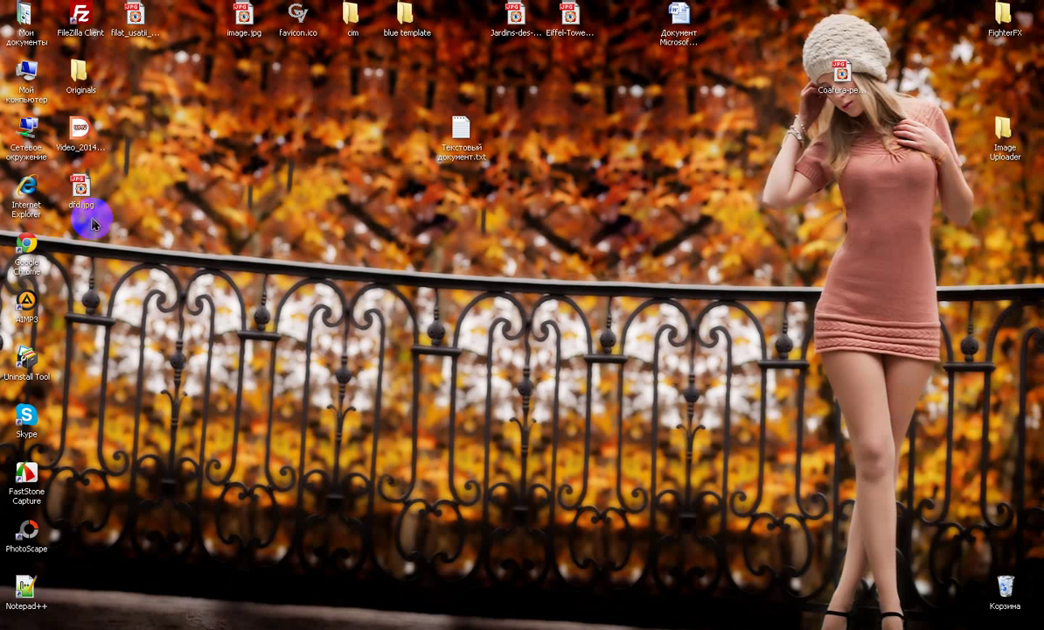
right_click(88, 187)
mouse_move(192, 272)
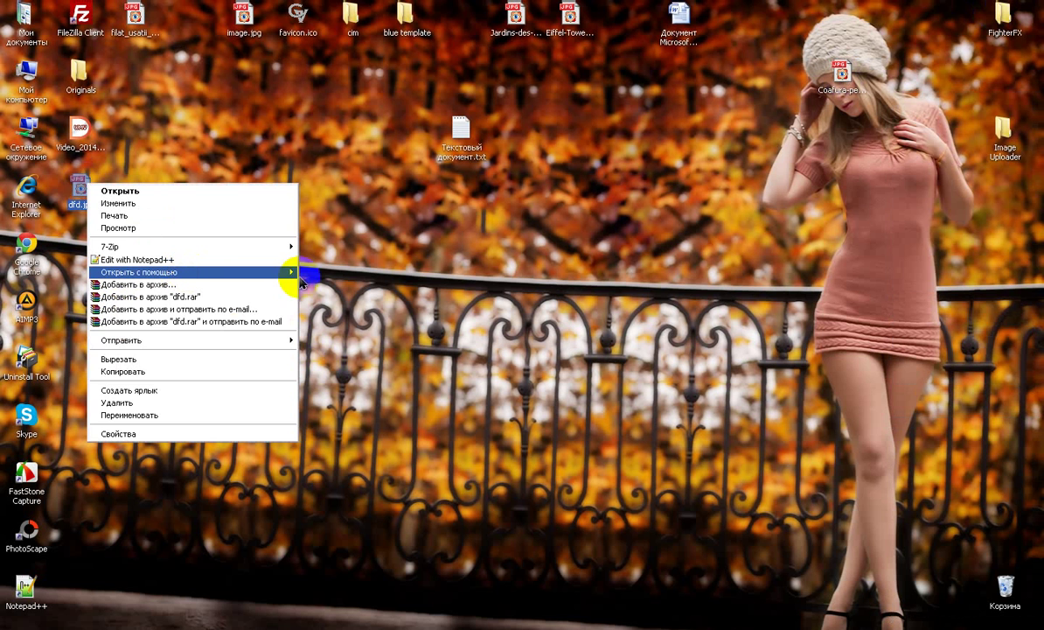
left_click(358, 288)
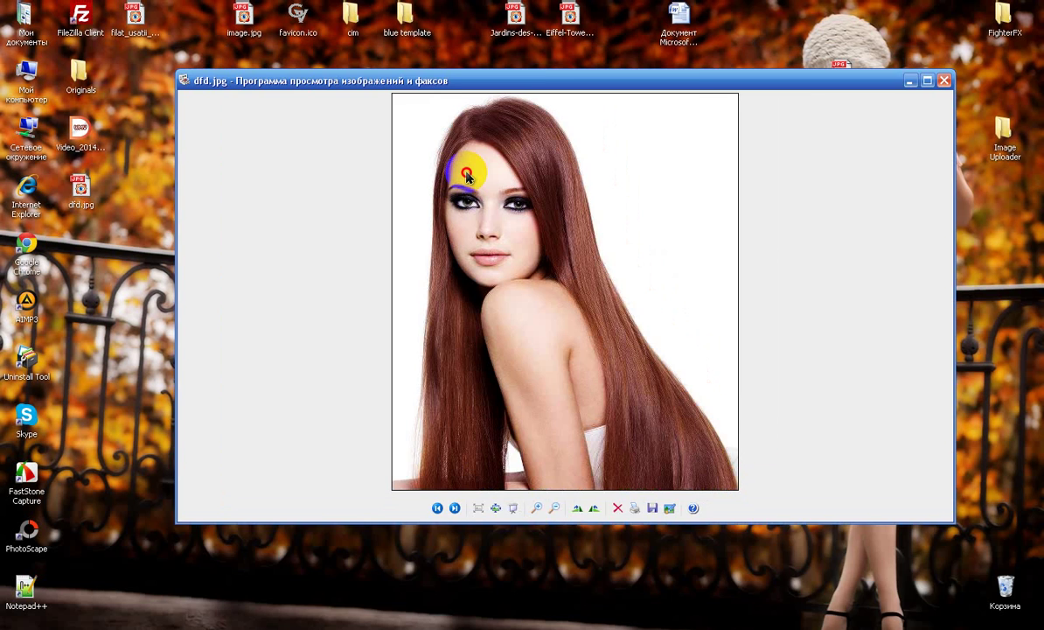
left_click_drag(543, 85, 544, 149)
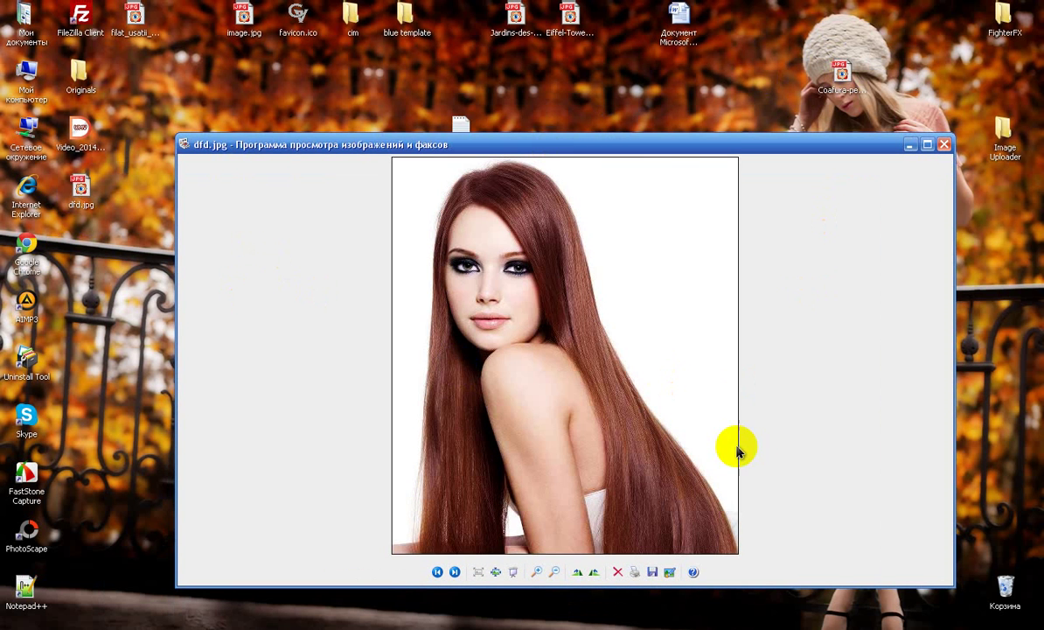
left_click(910, 144)
left_click(466, 150)
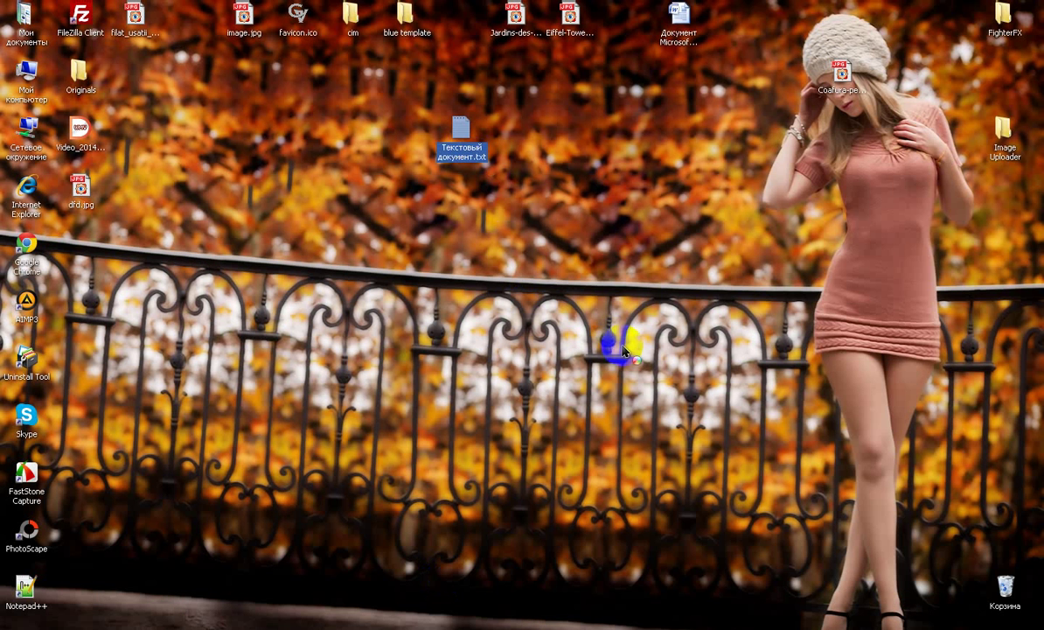
Reopen Текстовый документ.txt in AkelPad and add 'Succes' as line 10, below 'cam asa se vopseste parul .'
key("Return")
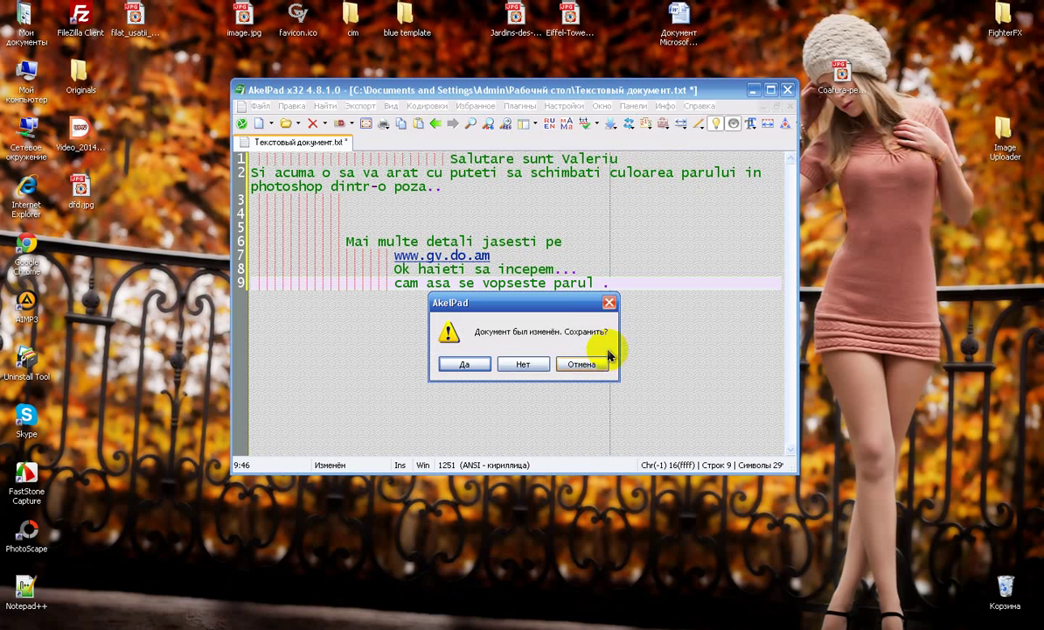
left_click(606, 306)
key("Return")
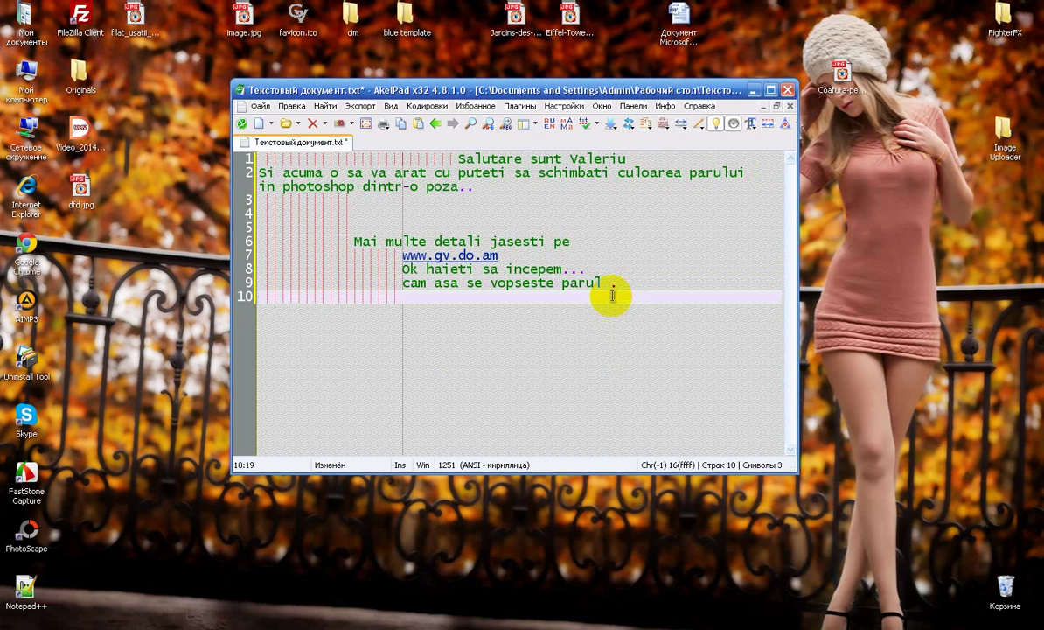
type("Succes")
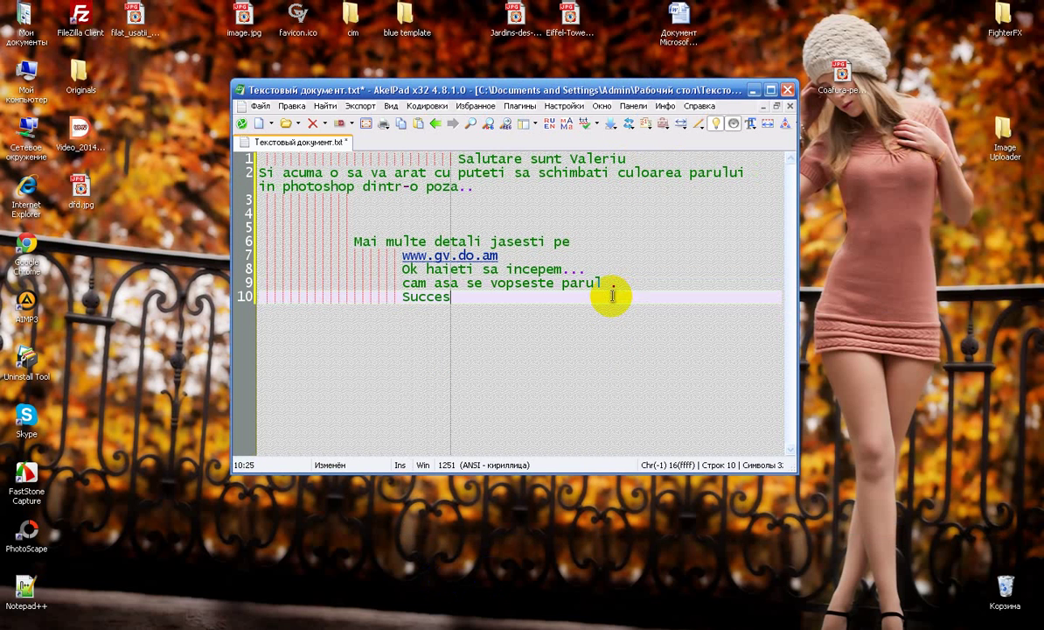